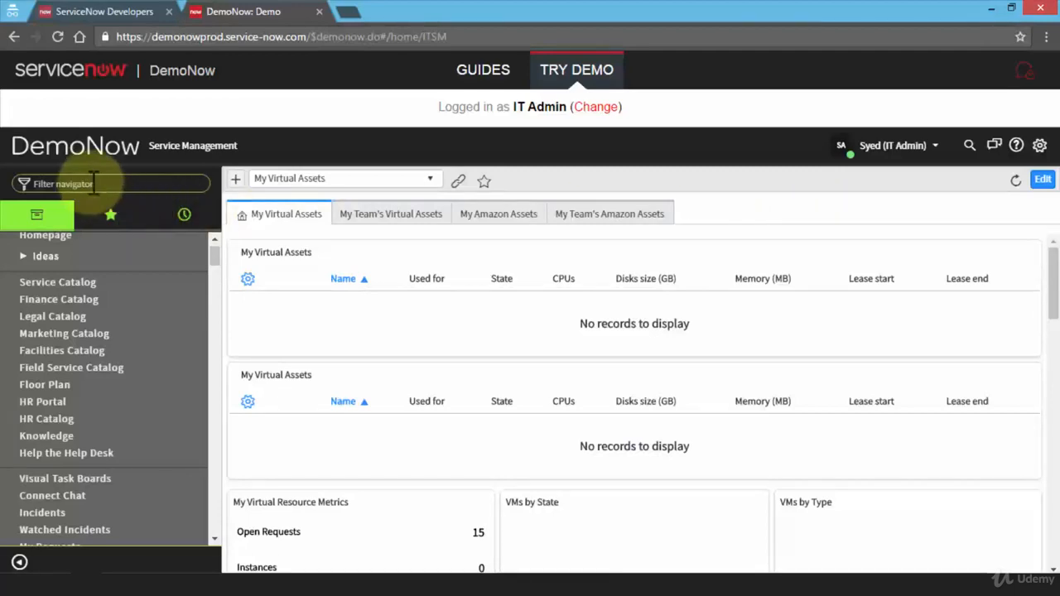
Filter the navigator for "import" and open Load Data under System Import Sets
click(134, 188)
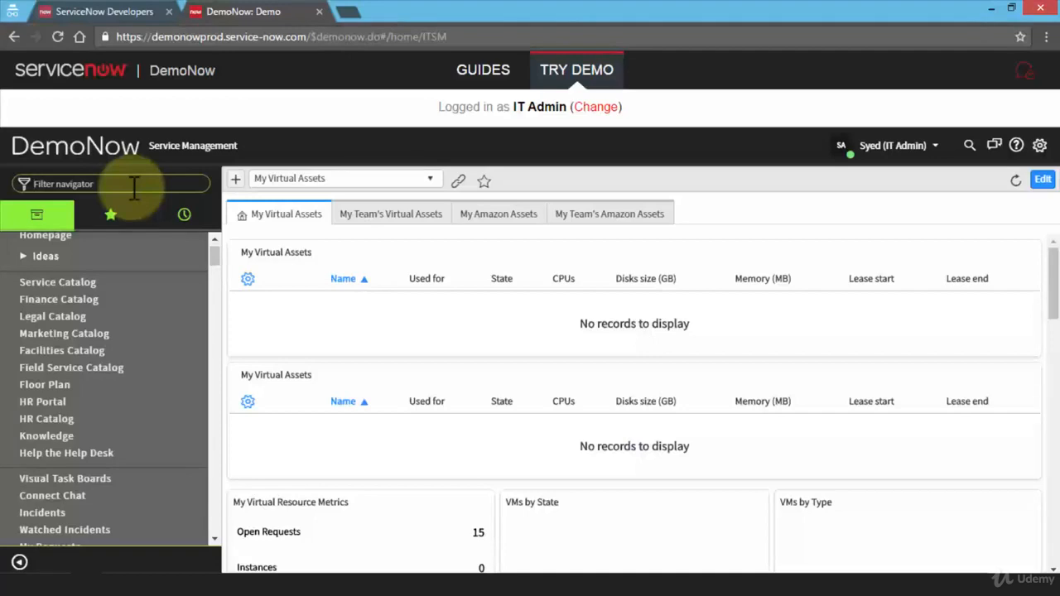
text(import)
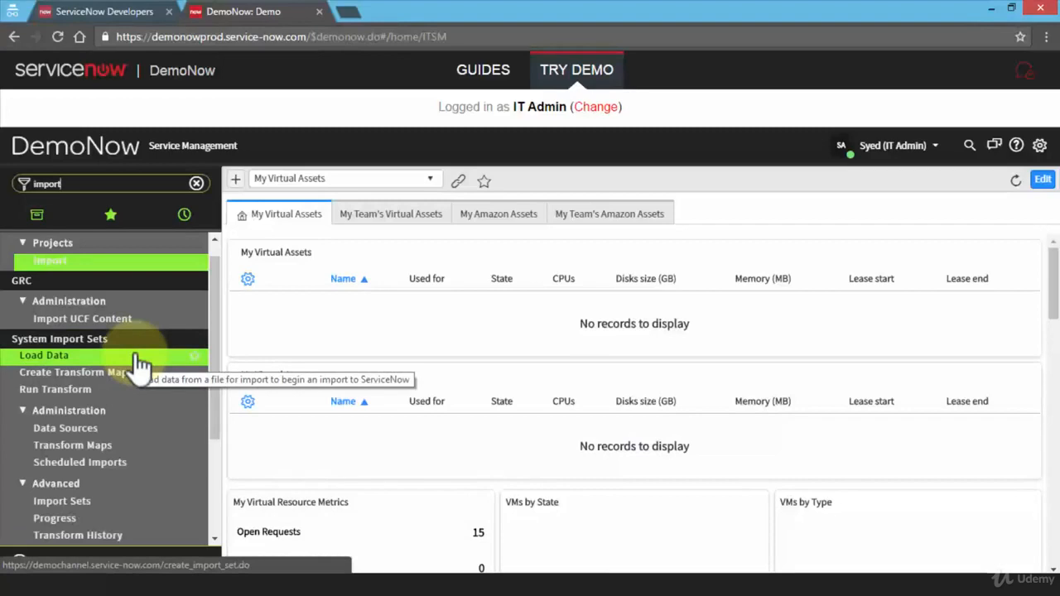
scroll(136, 406, down, 1)
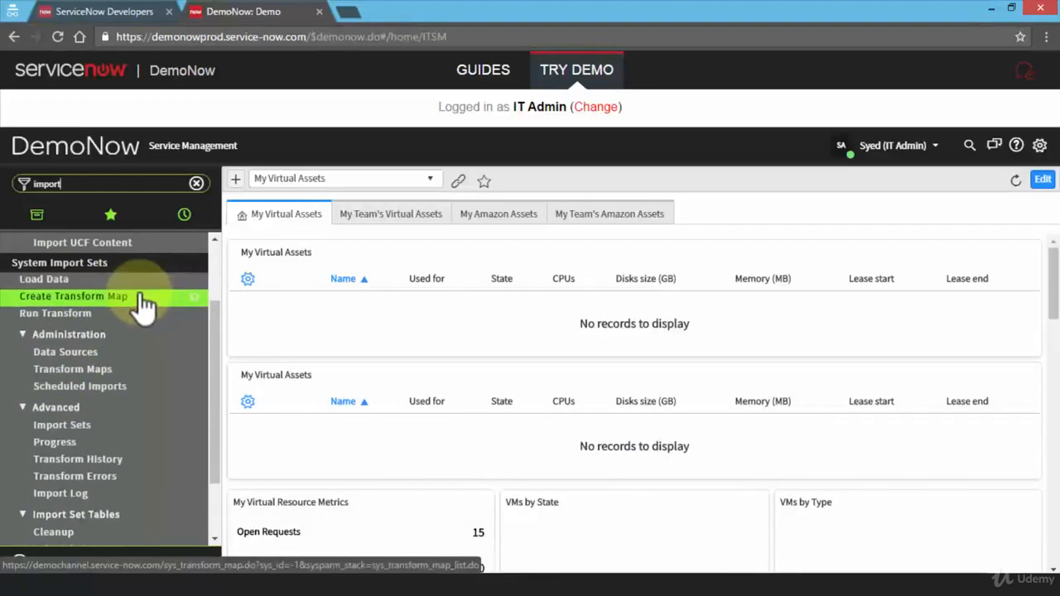
scroll(142, 304, up, 1)
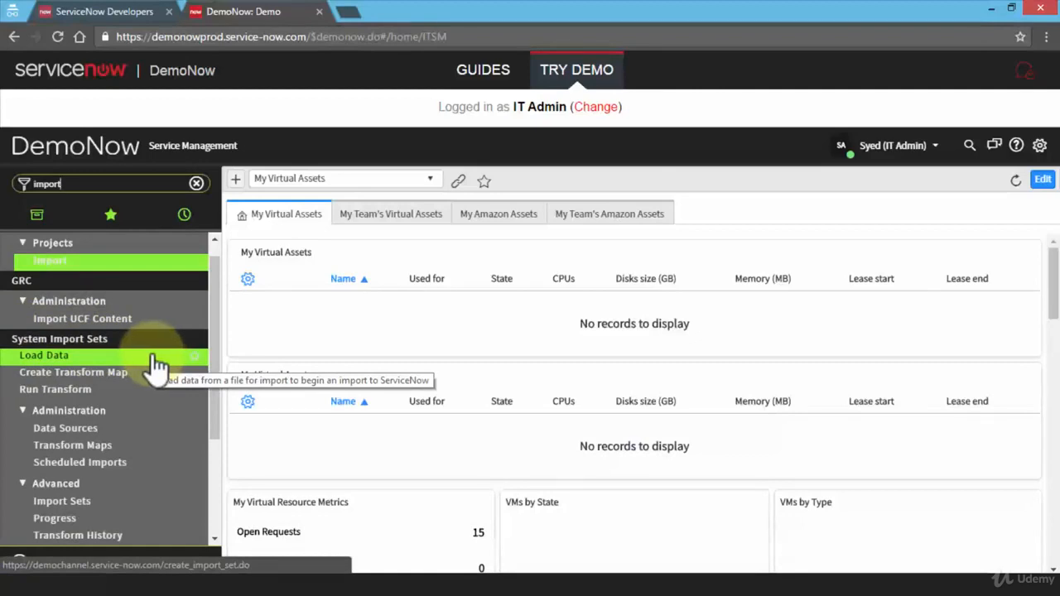
click(105, 357)
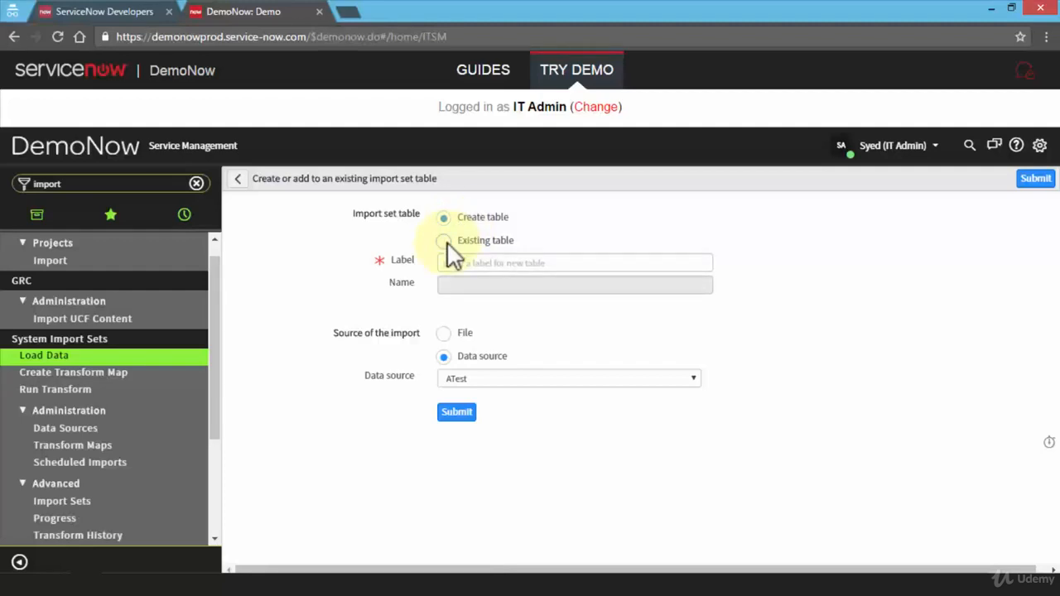
click(445, 241)
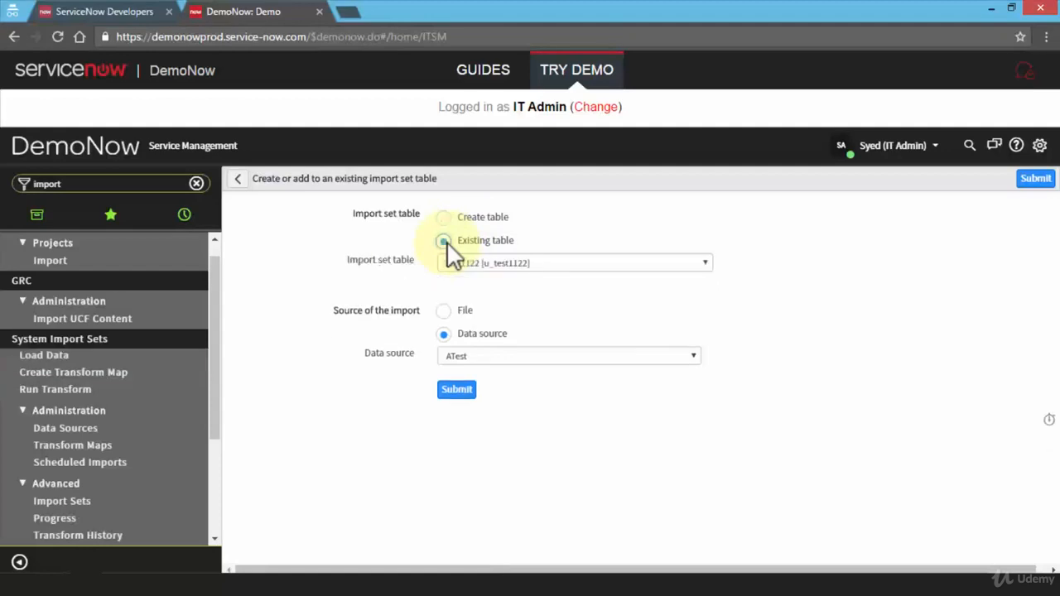
click(706, 263)
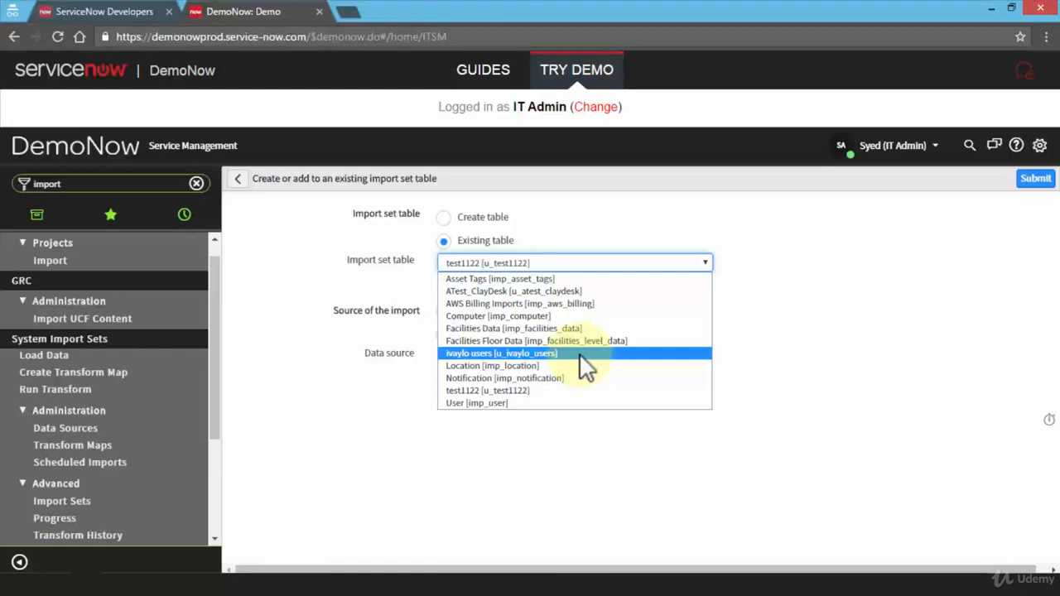
click(444, 218)
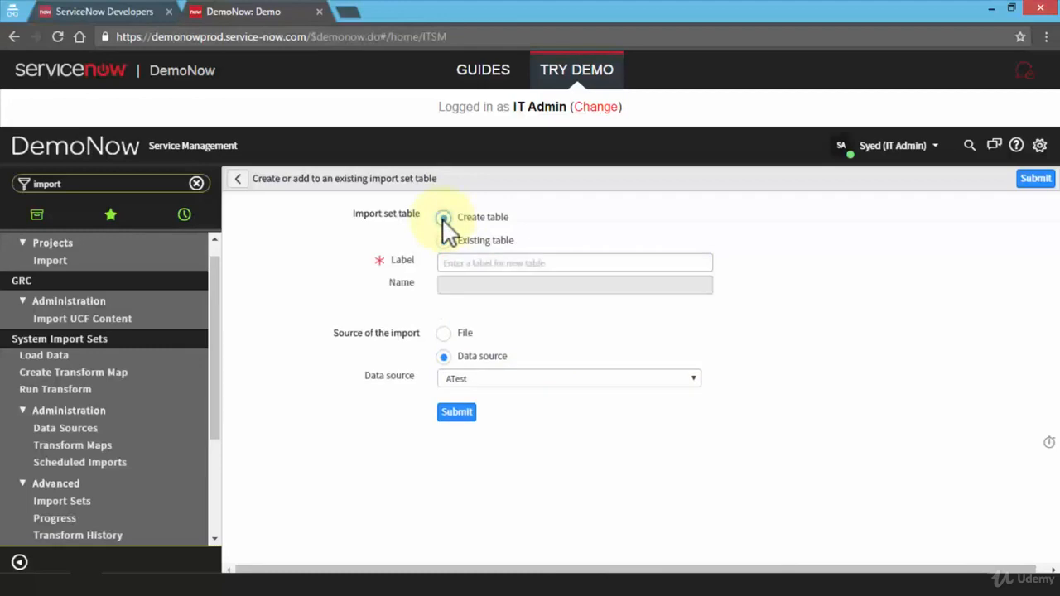
Label the new import set table A_MyTable
click(462, 262)
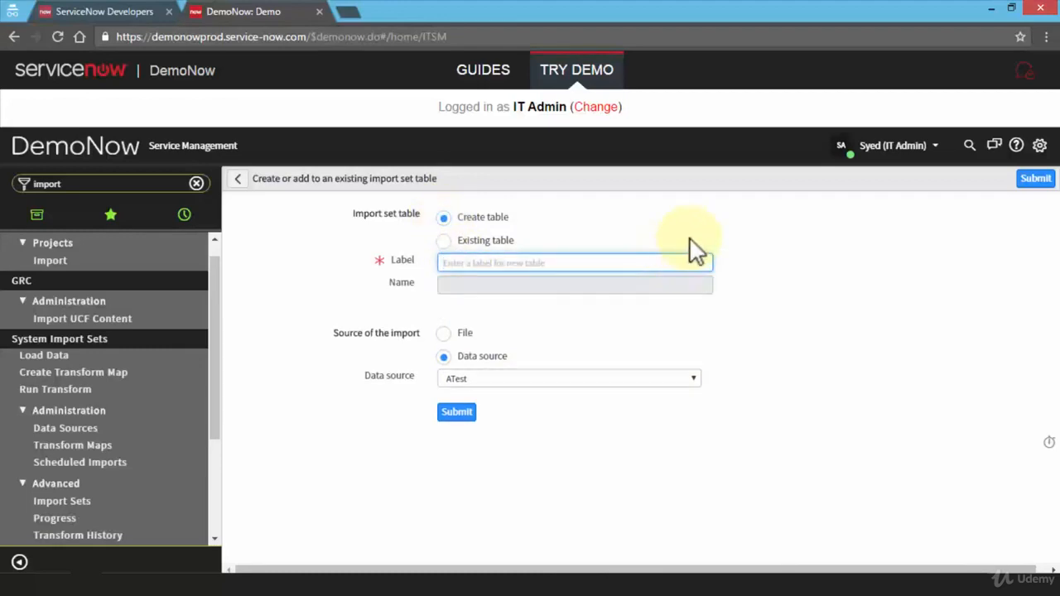
text(A )
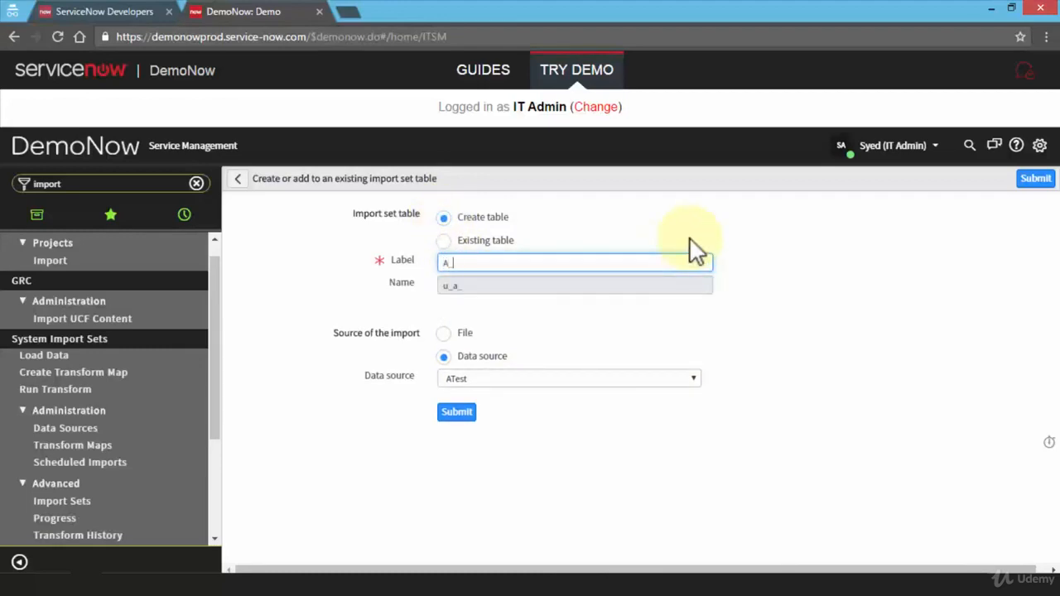
text(MyTable)
Use a file as the import source, choose transpose.xlsx from the Data Files folder, and submit the import
click(693, 379)
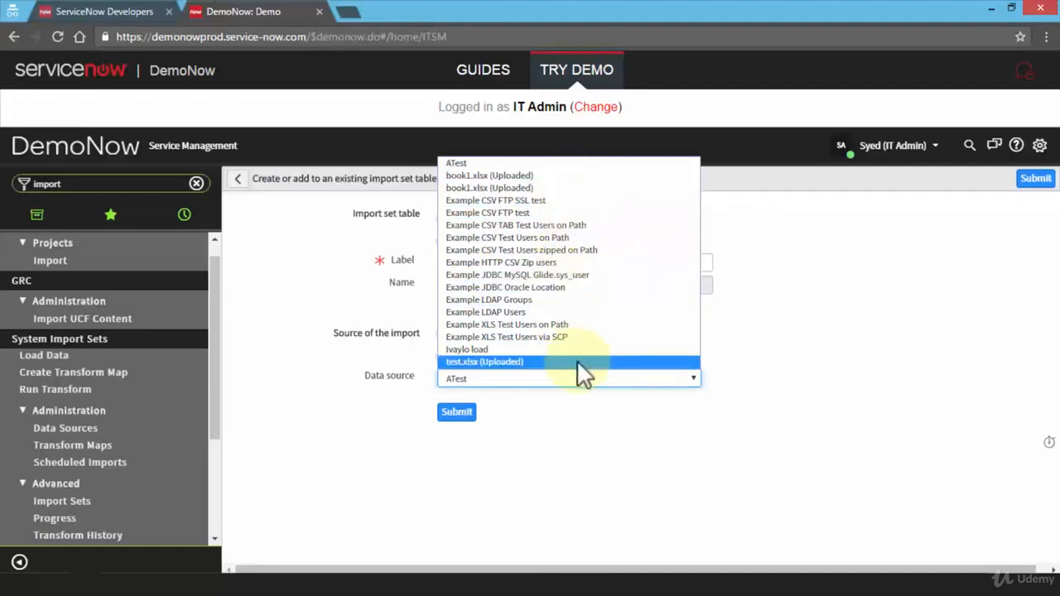
click(542, 402)
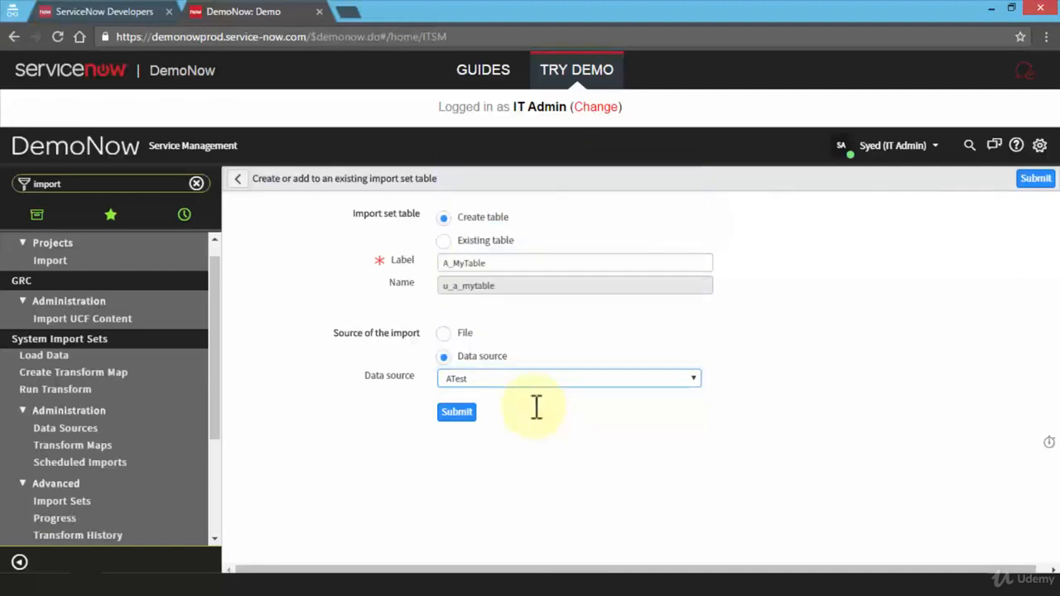
click(445, 333)
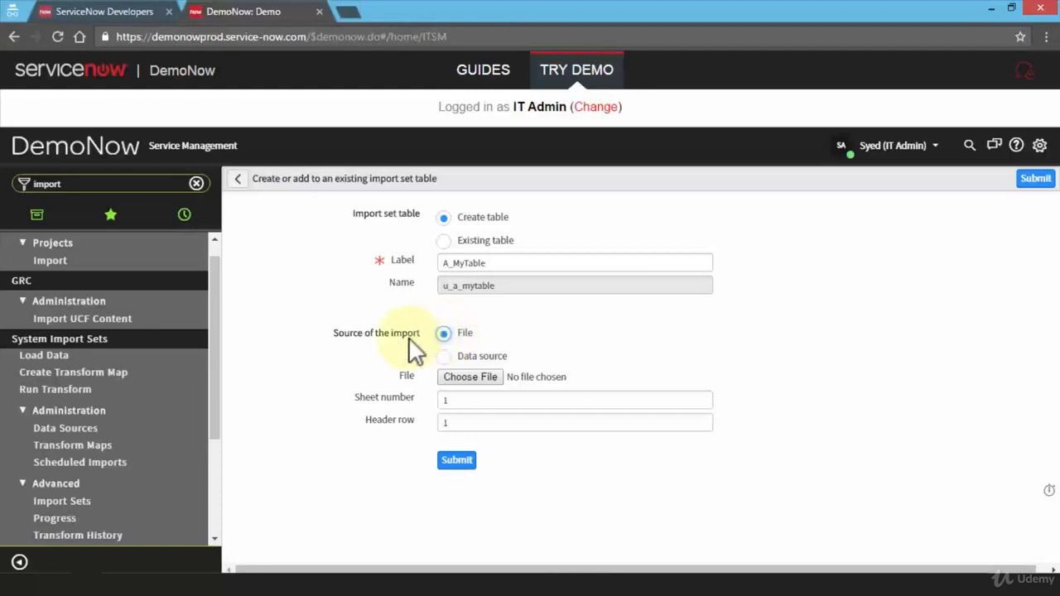
click(480, 376)
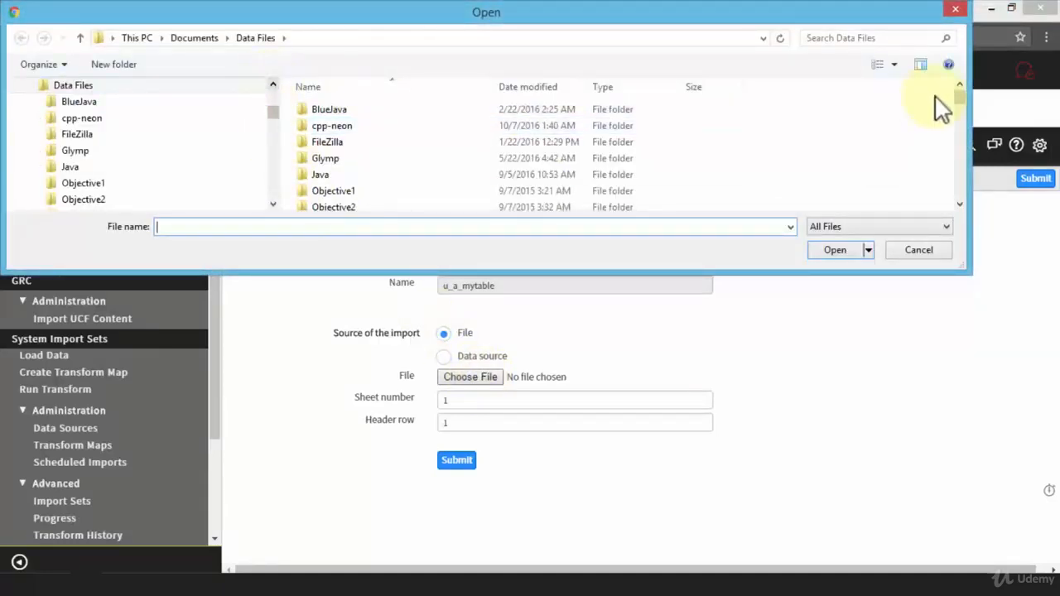
drag(961, 104, 959, 193)
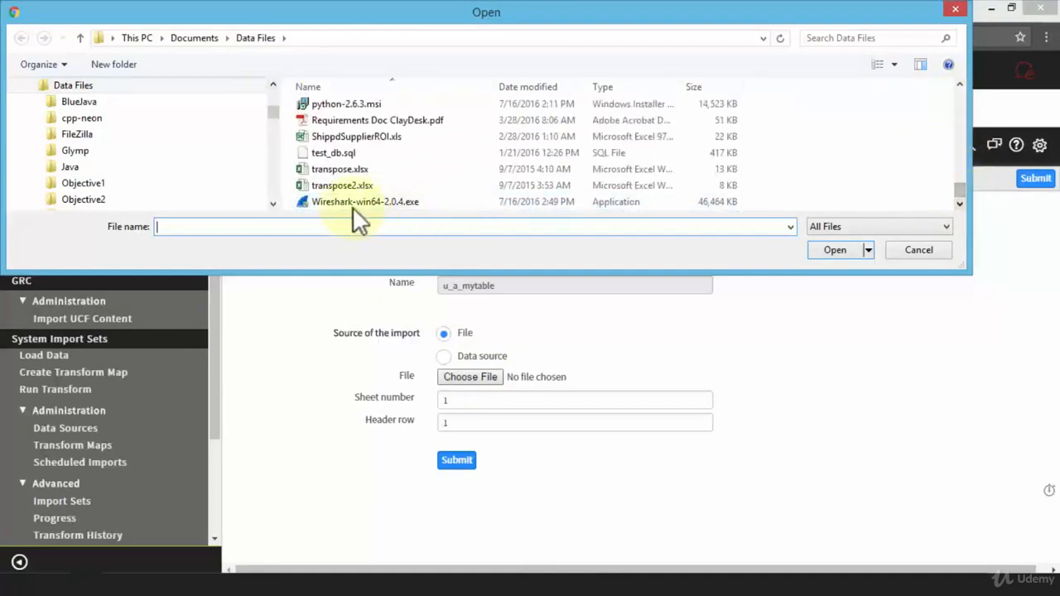
click(343, 169)
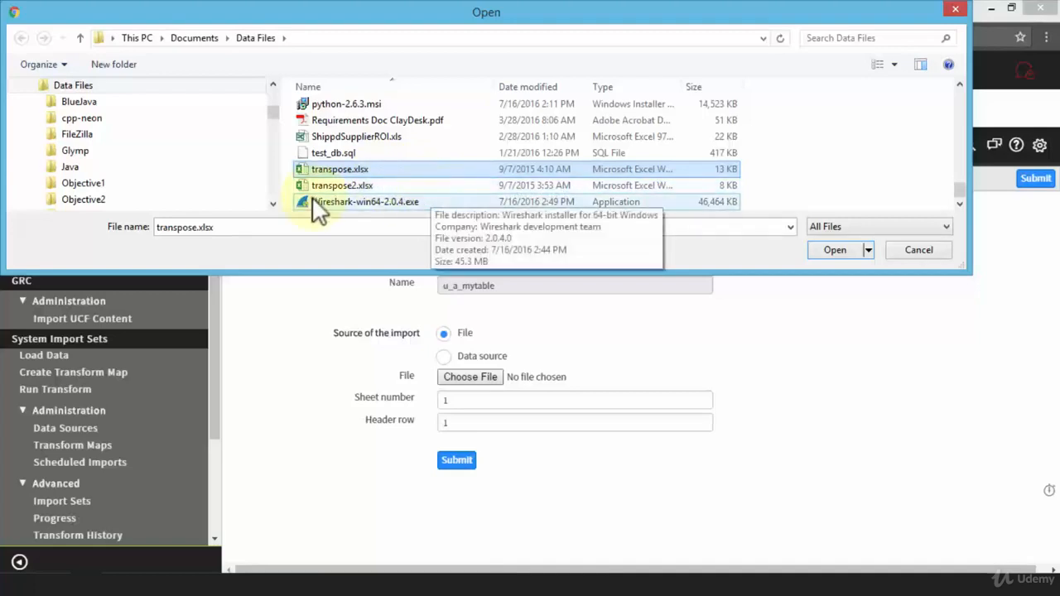
click(829, 251)
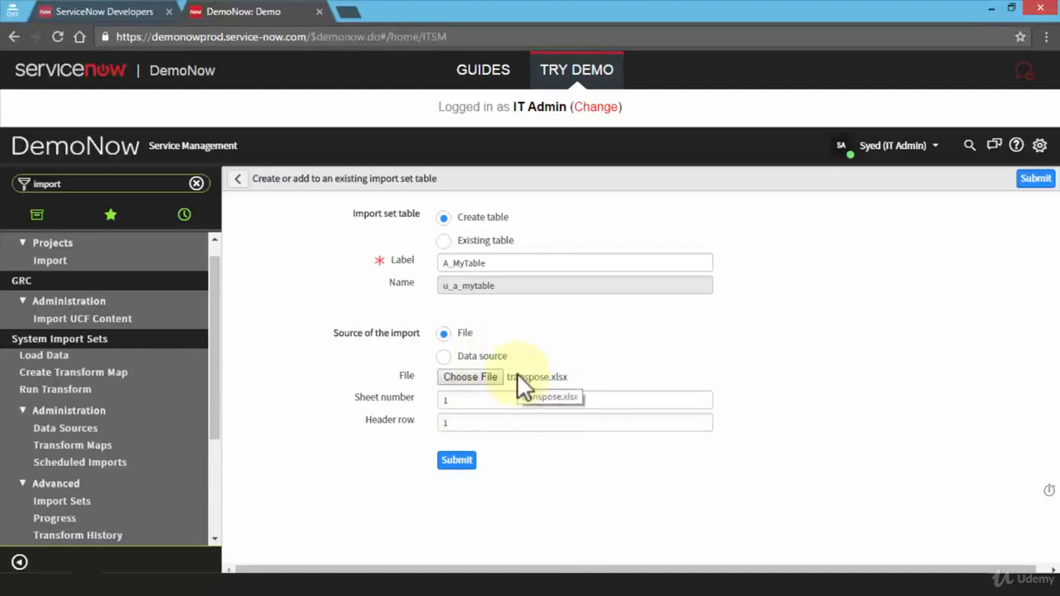
click(454, 461)
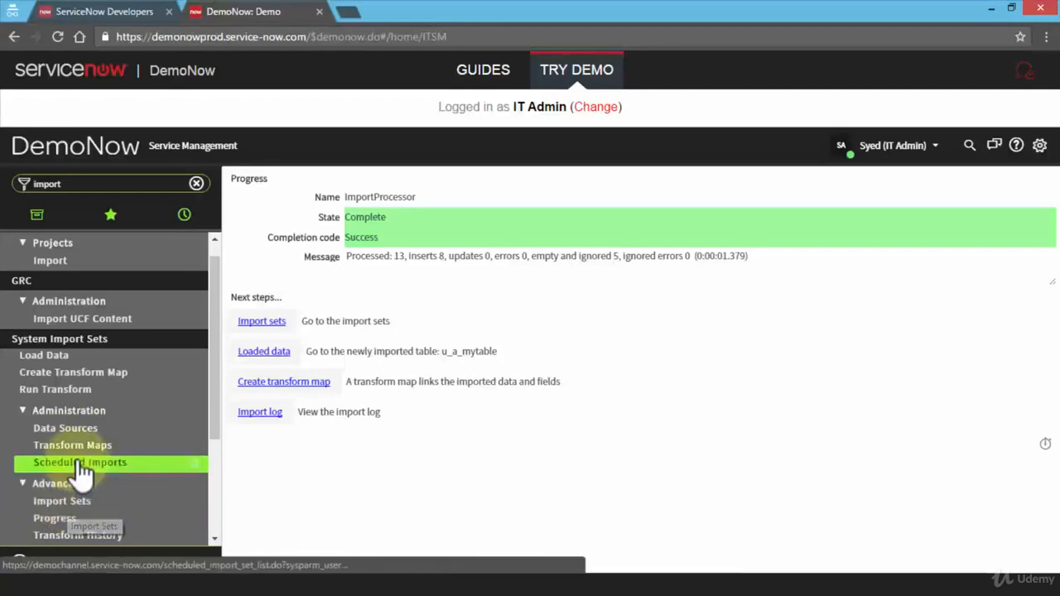
Open the loaded data of the newly imported A_MyTable table and refresh its record list
scroll(79, 468, down, 2)
scroll(51, 439, up, 1)
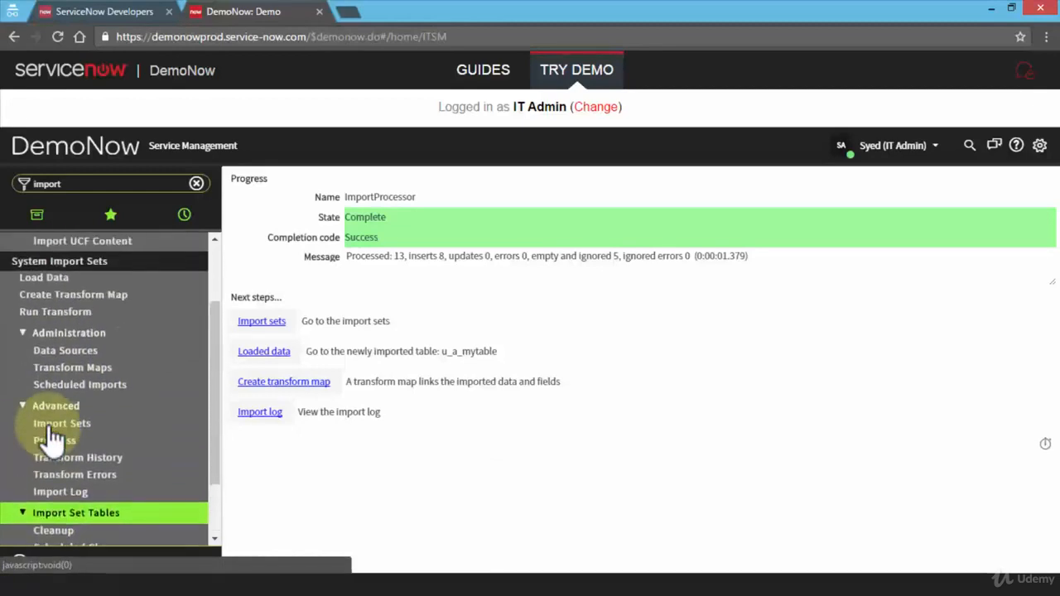
click(265, 351)
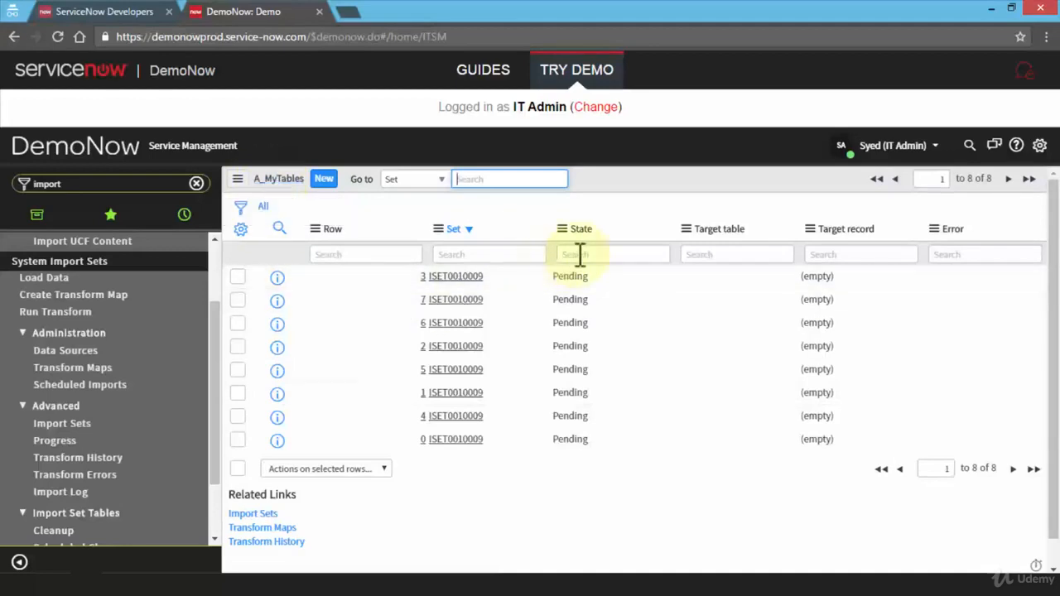
click(240, 181)
mouse_move(267, 191)
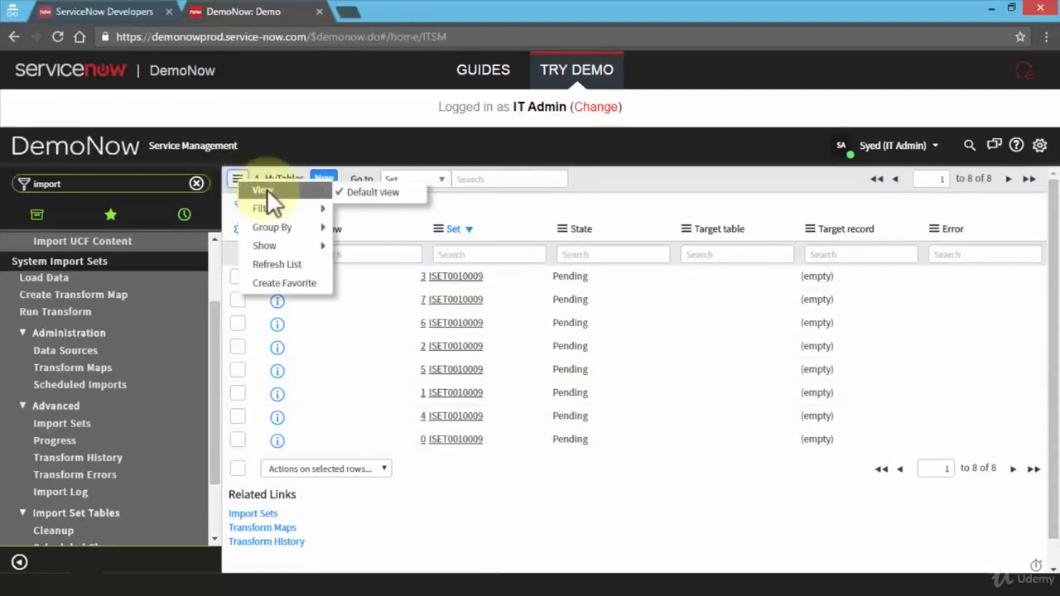
click(296, 264)
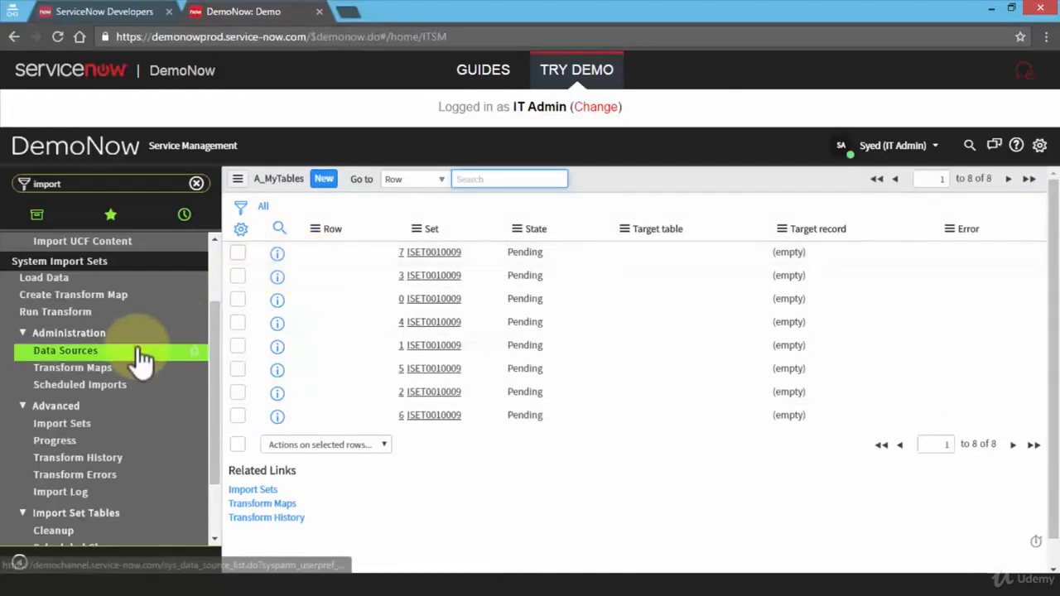
Start a new data source record named A_MyDataSource with the Excel (.xlsx/.xls) format
click(73, 351)
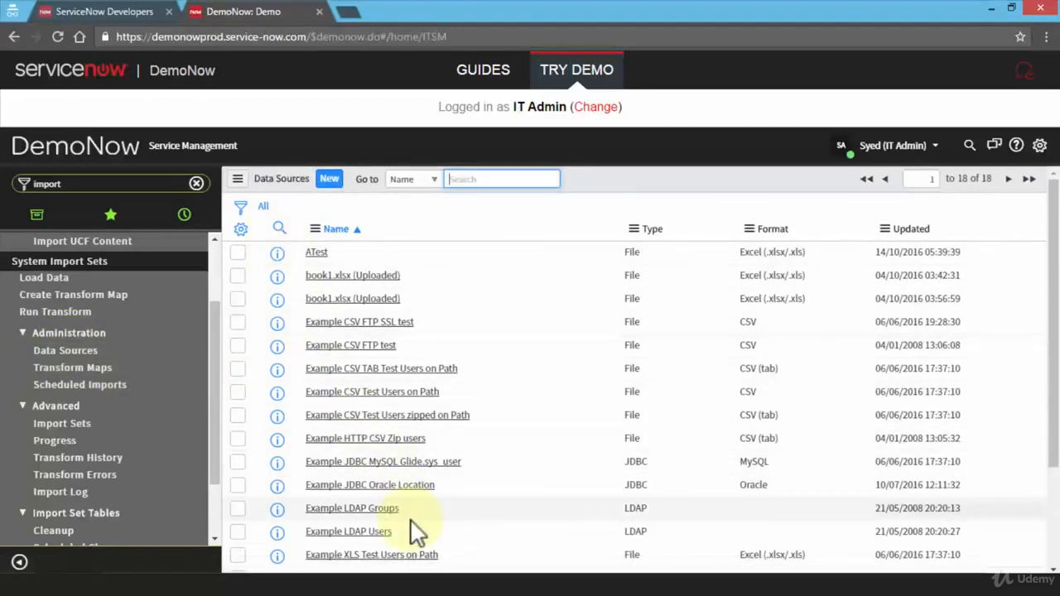
click(330, 184)
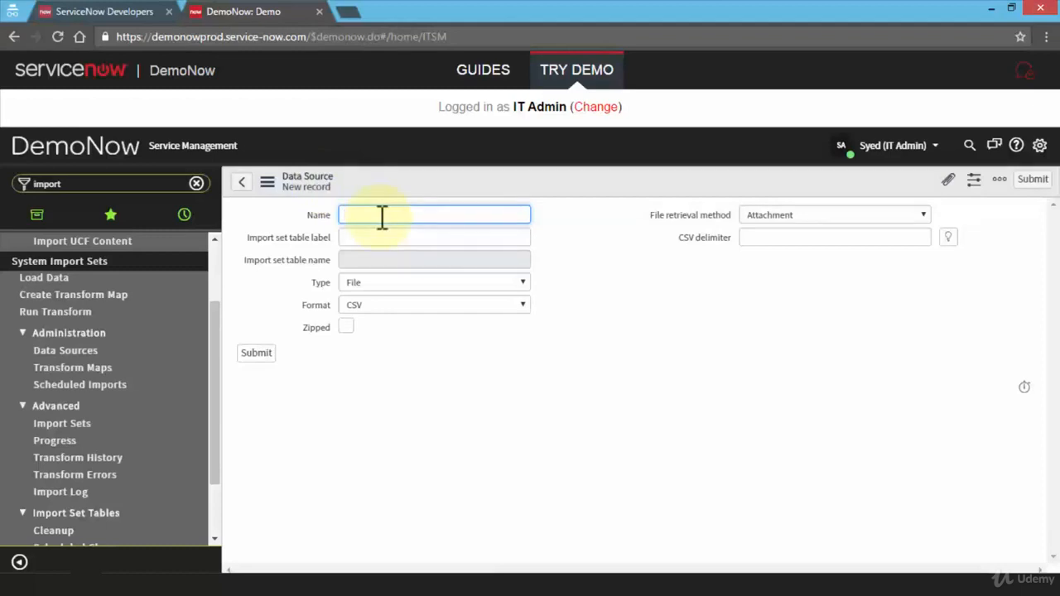
text(A_MyDataSource)
click(395, 235)
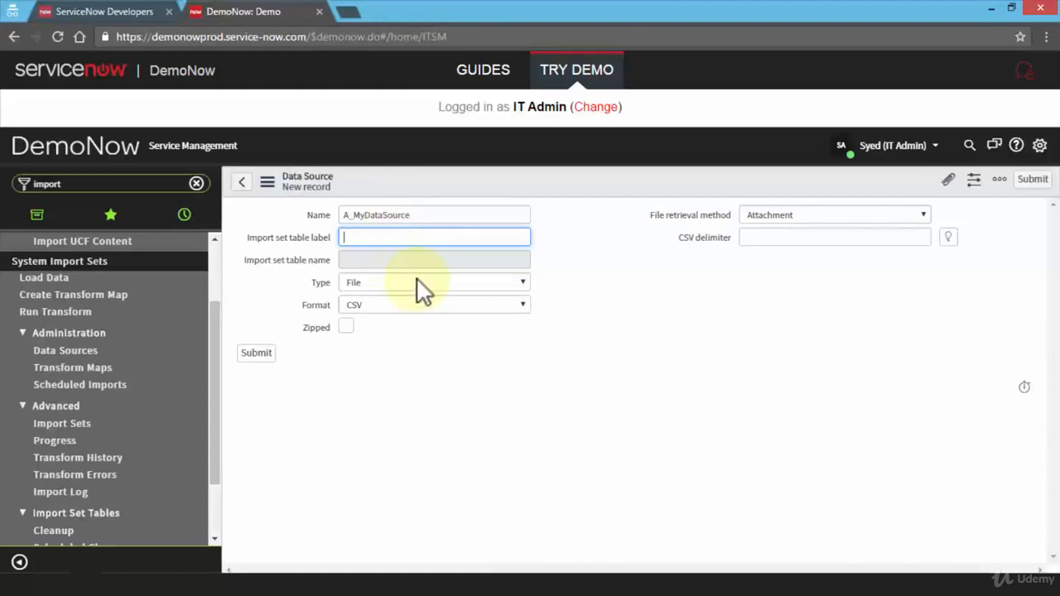
click(448, 308)
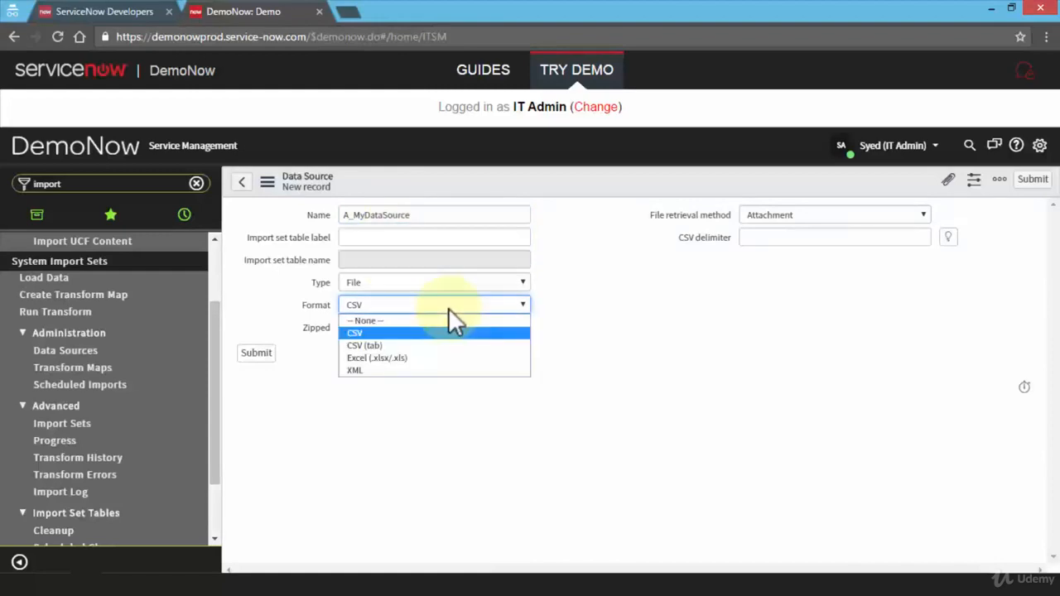
click(440, 358)
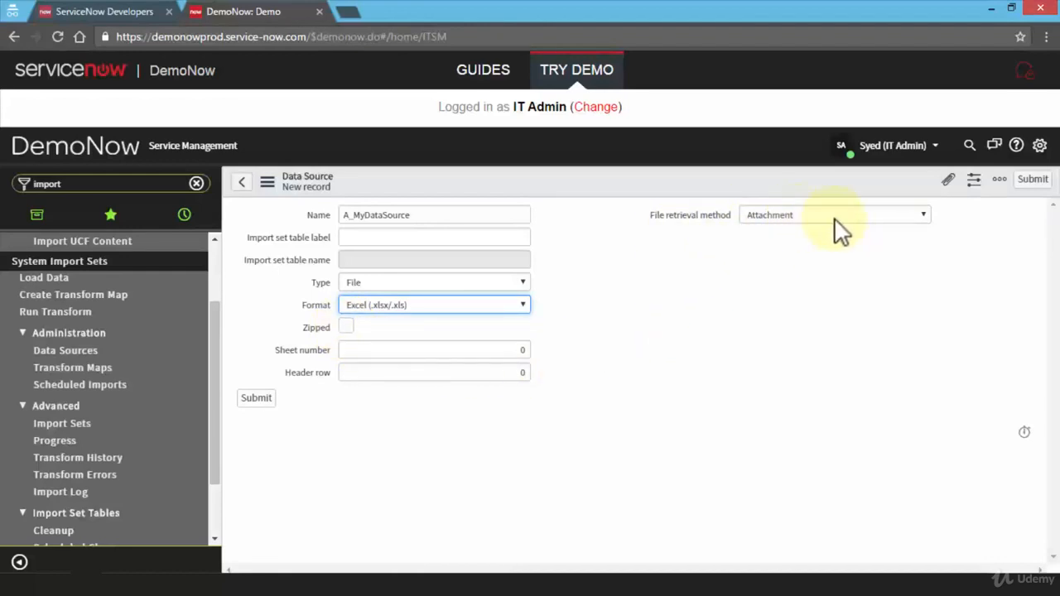
Attach transpose.xlsx from the Data Files folder to the new data source record and submit it
click(951, 182)
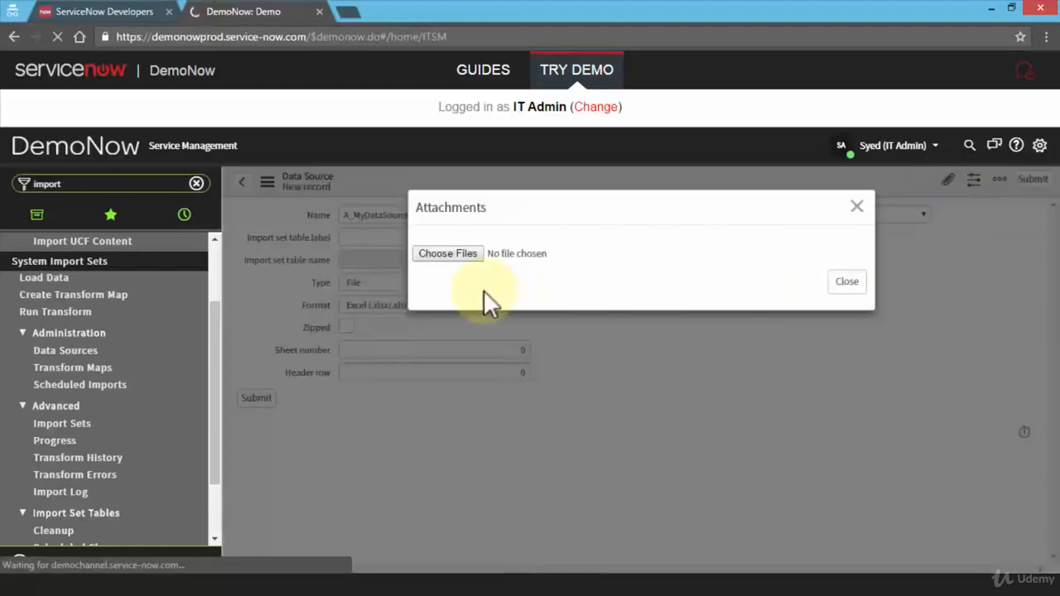
click(446, 256)
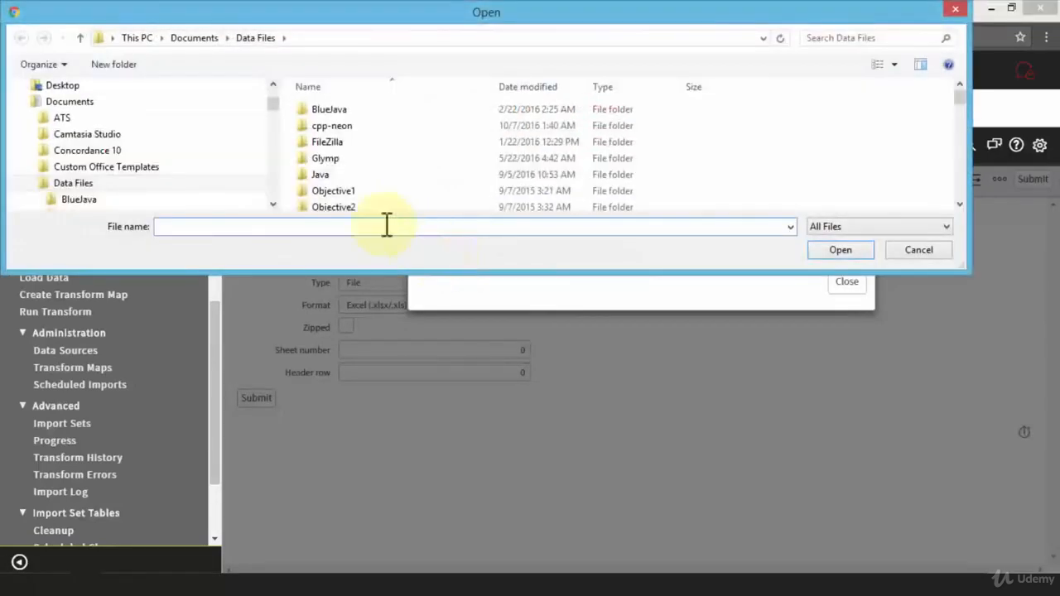
drag(962, 96, 963, 190)
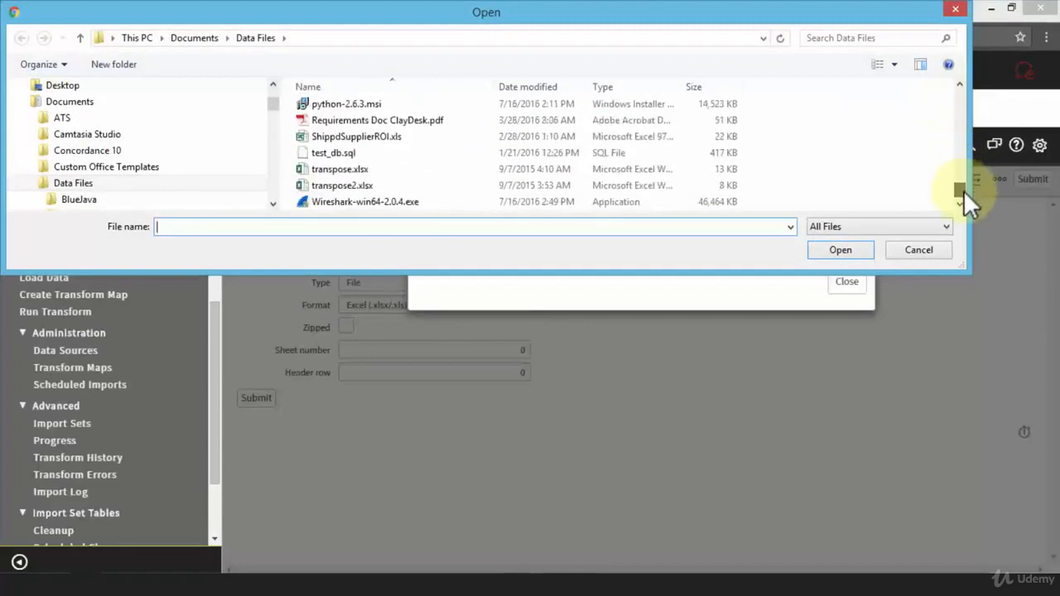
click(356, 169)
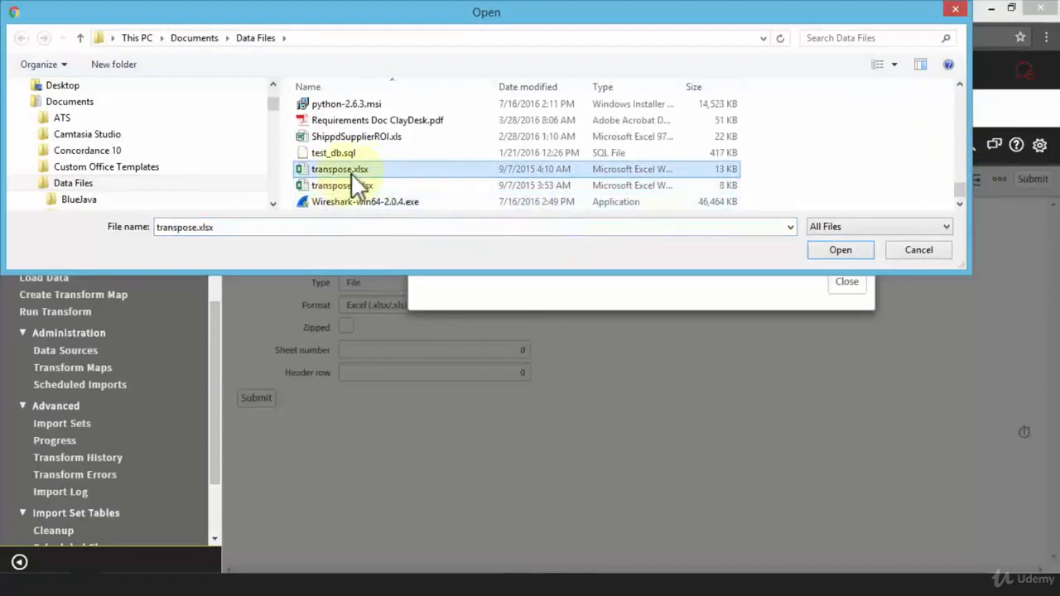
click(842, 255)
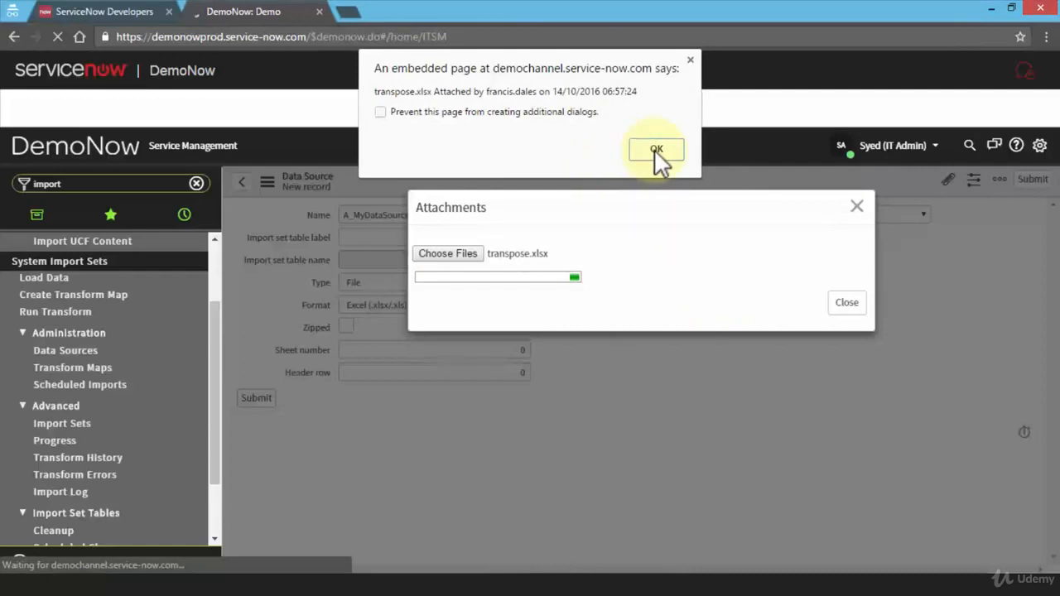
click(654, 149)
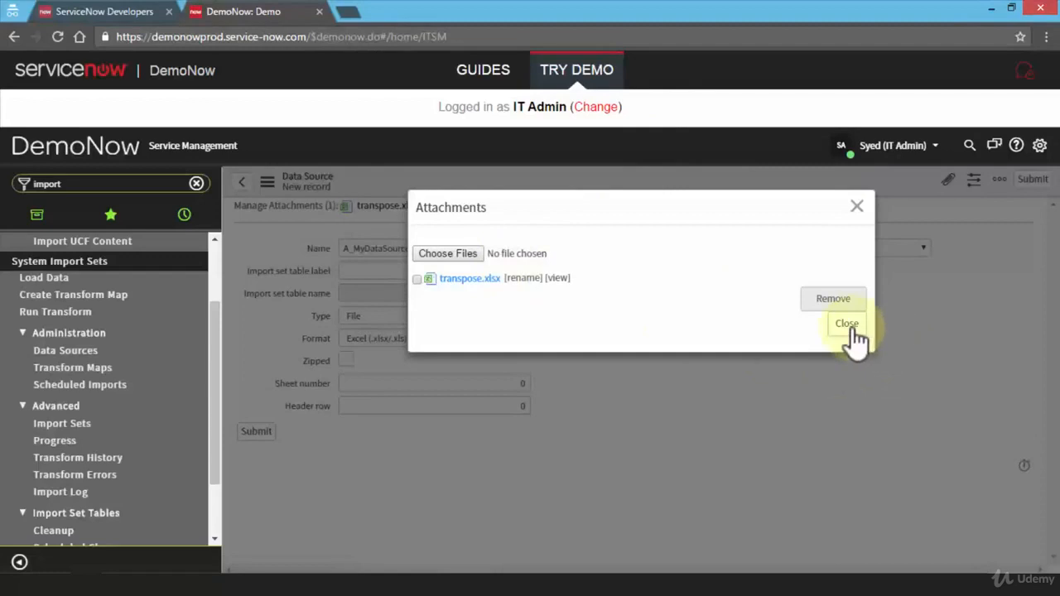
click(847, 324)
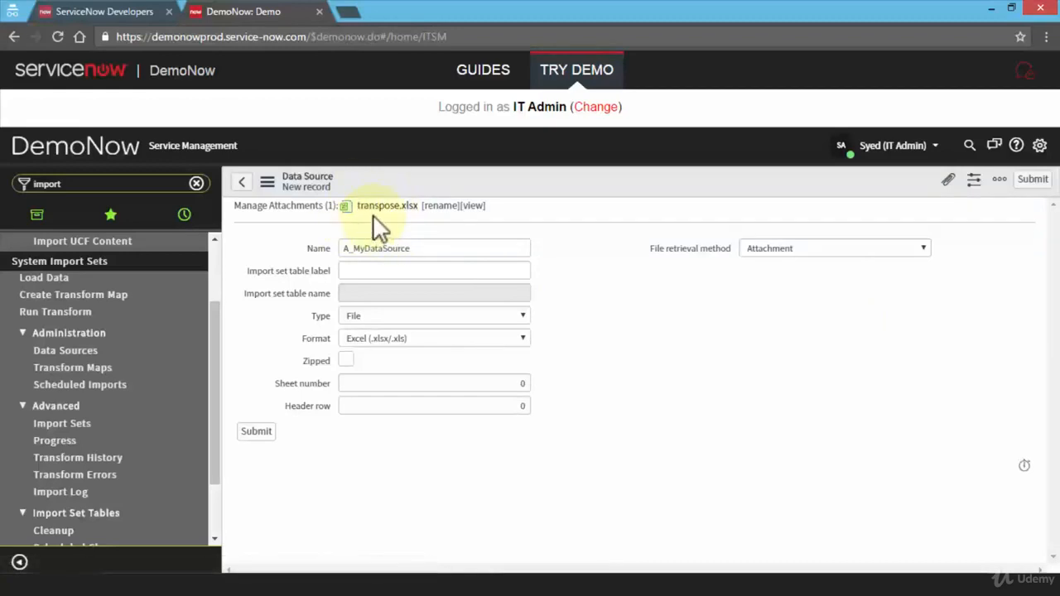
click(258, 432)
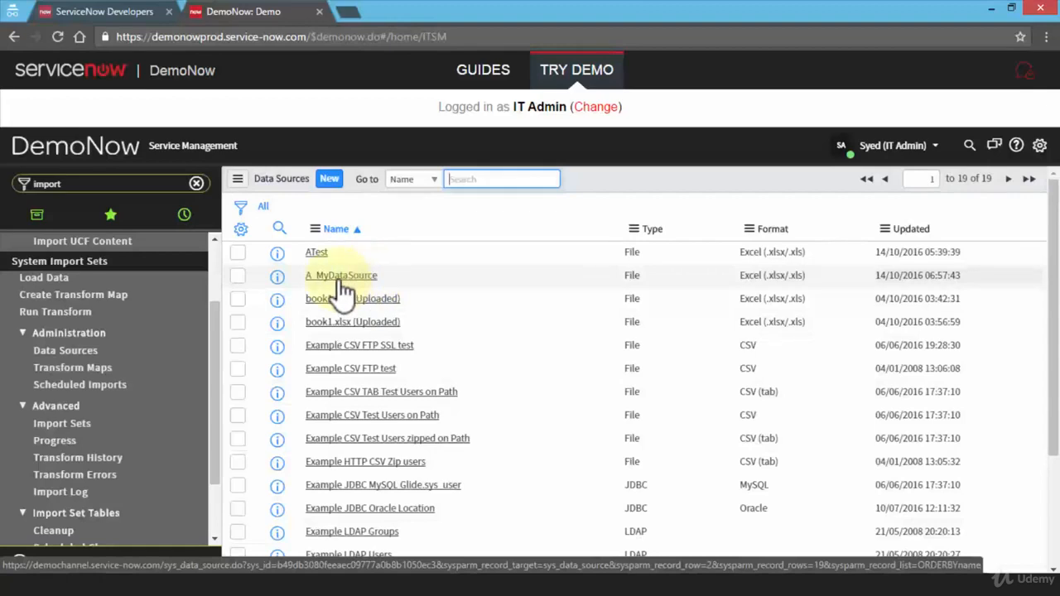
Open the Load Data form, switch it to an existing import set table, and review the tables offered
click(71, 280)
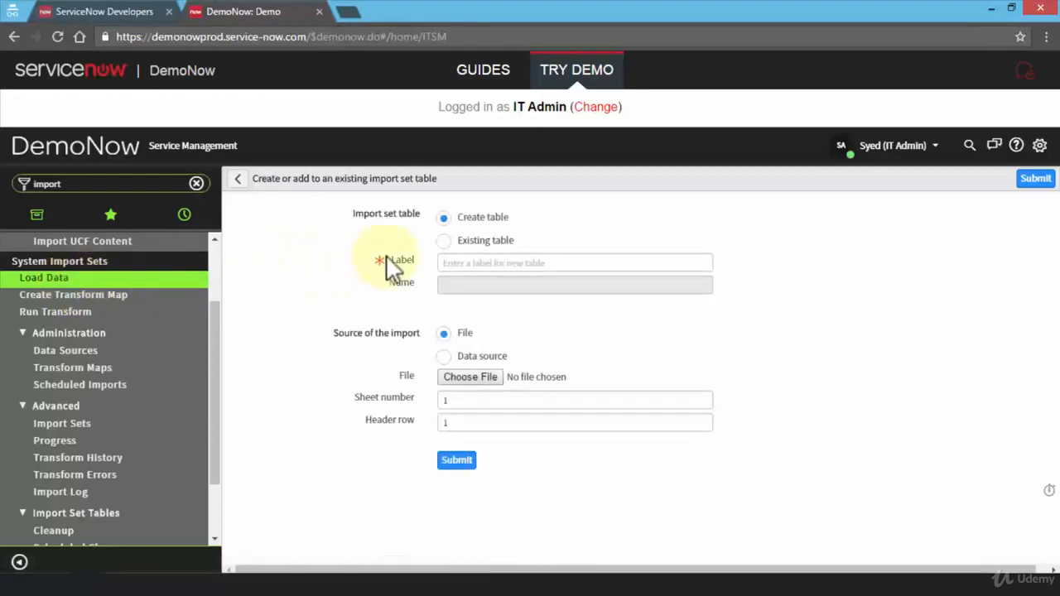
click(444, 242)
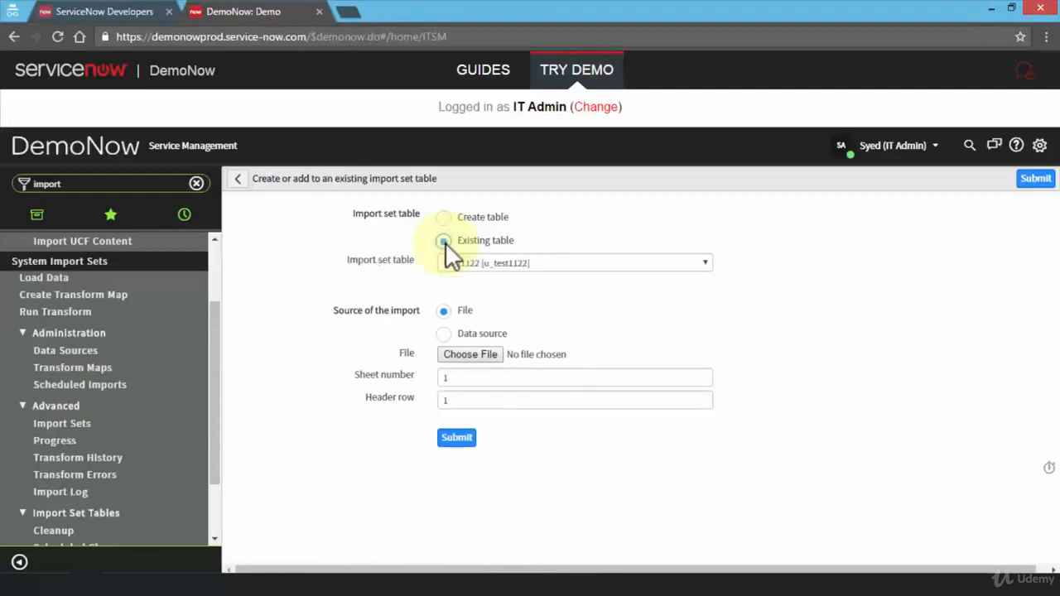
click(600, 264)
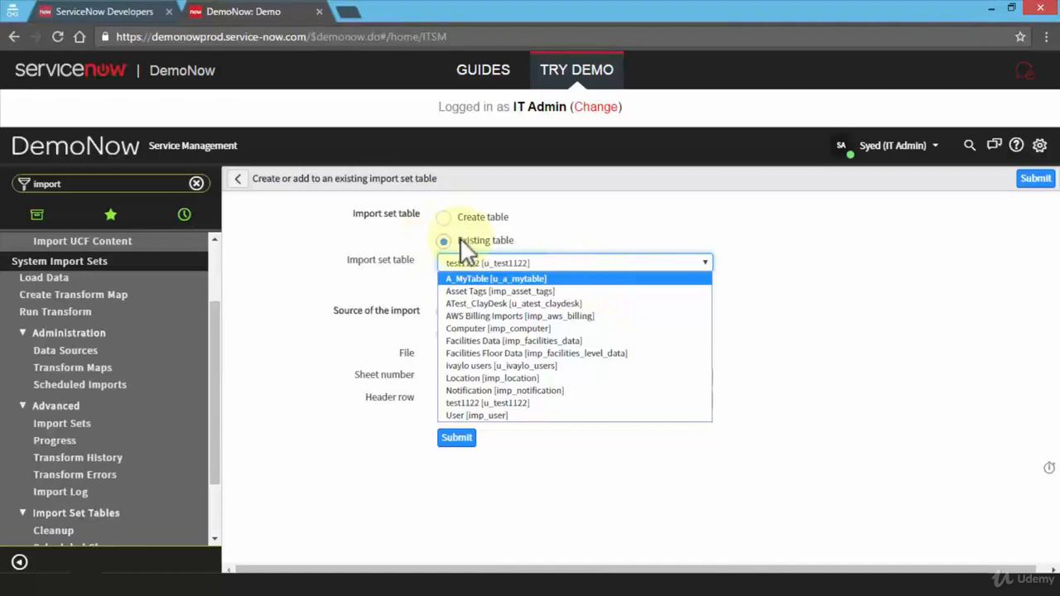
click(582, 217)
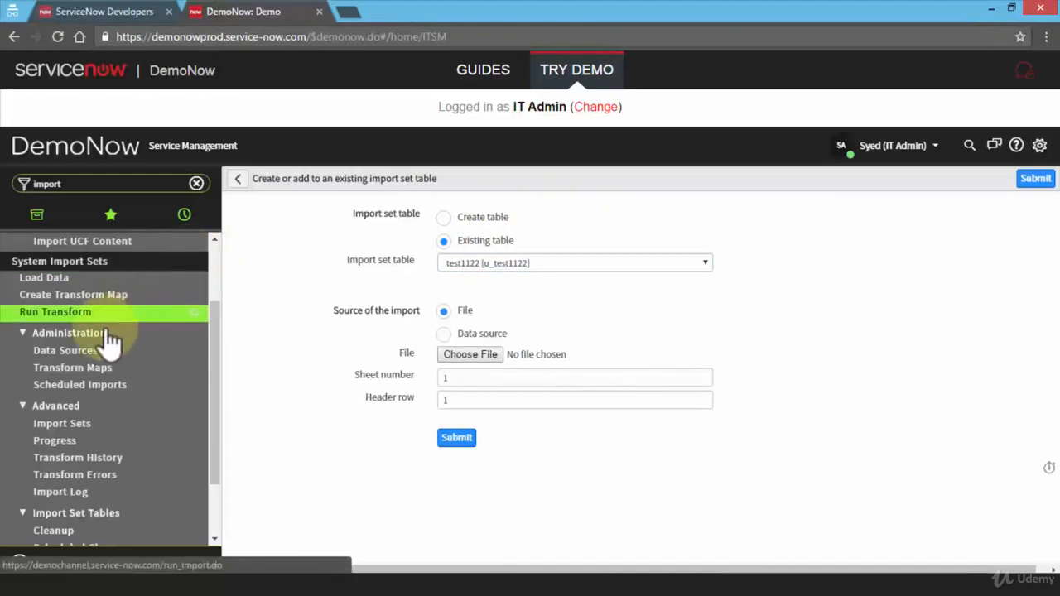
scroll(104, 344, down, 2)
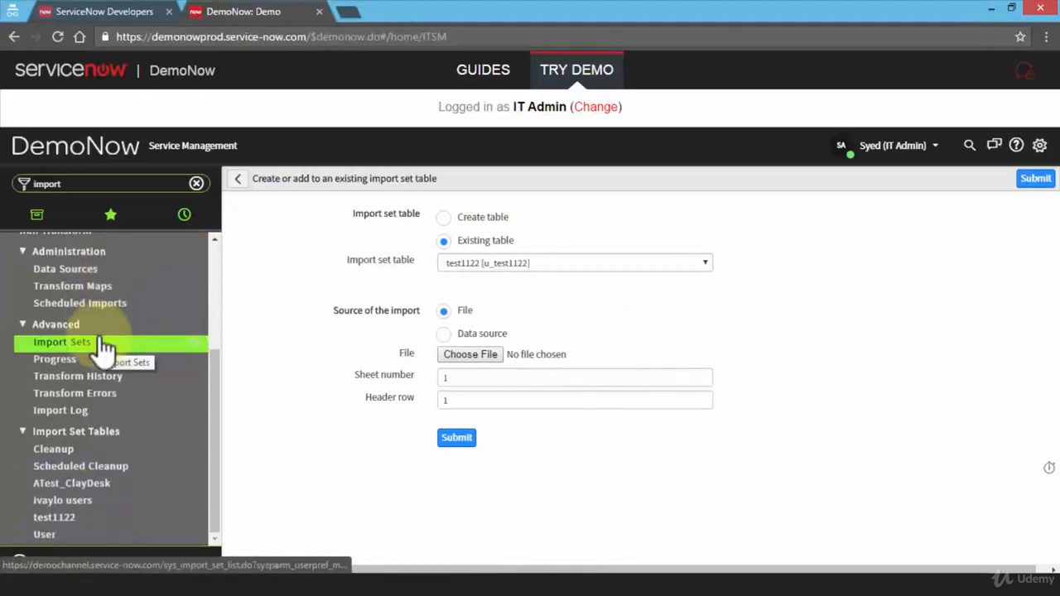
scroll(114, 348, up, 2)
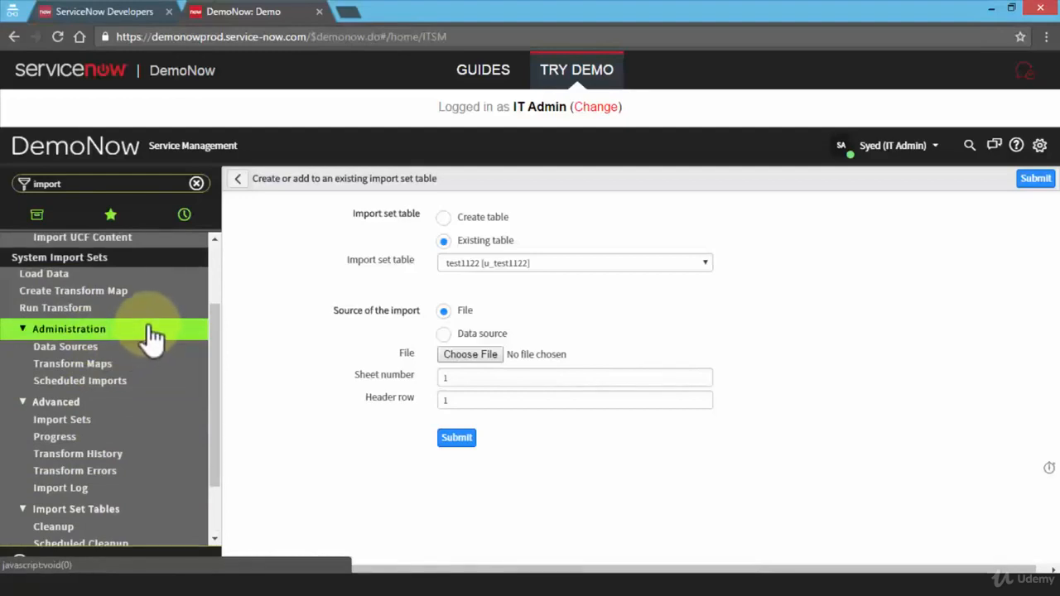
Filter the navigator for "report" and start creating a new report from the Reports application
scroll(42, 225, up, 3)
drag(62, 184, 2, 192)
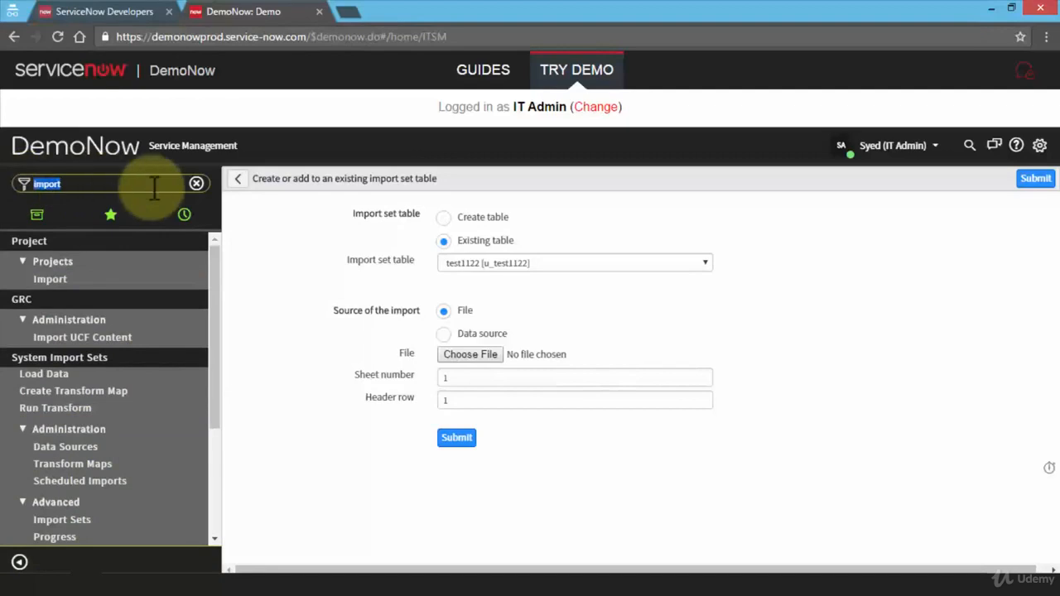
text(report)
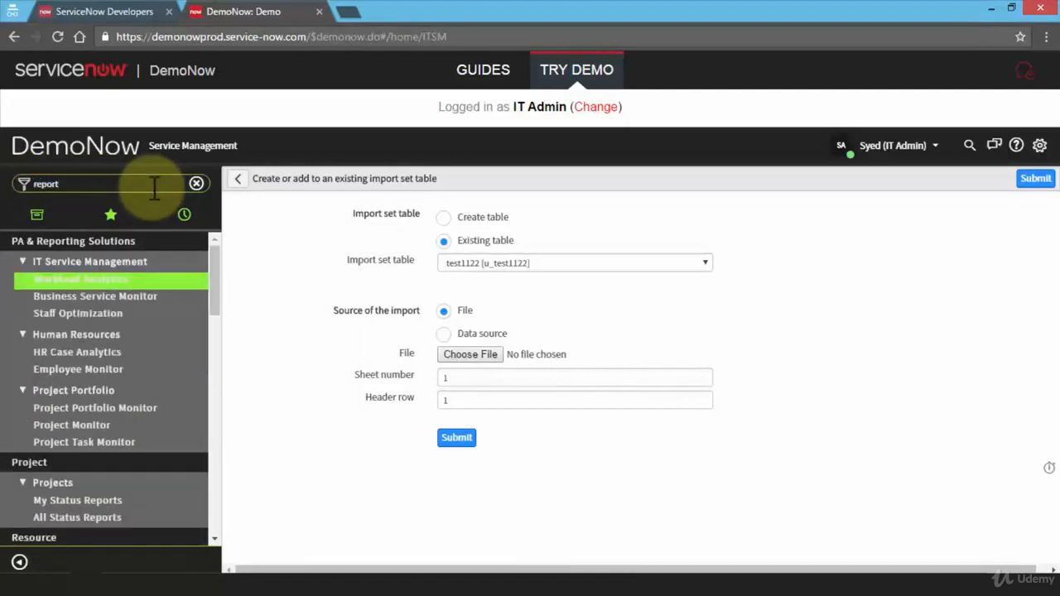
scroll(101, 385, down, 1)
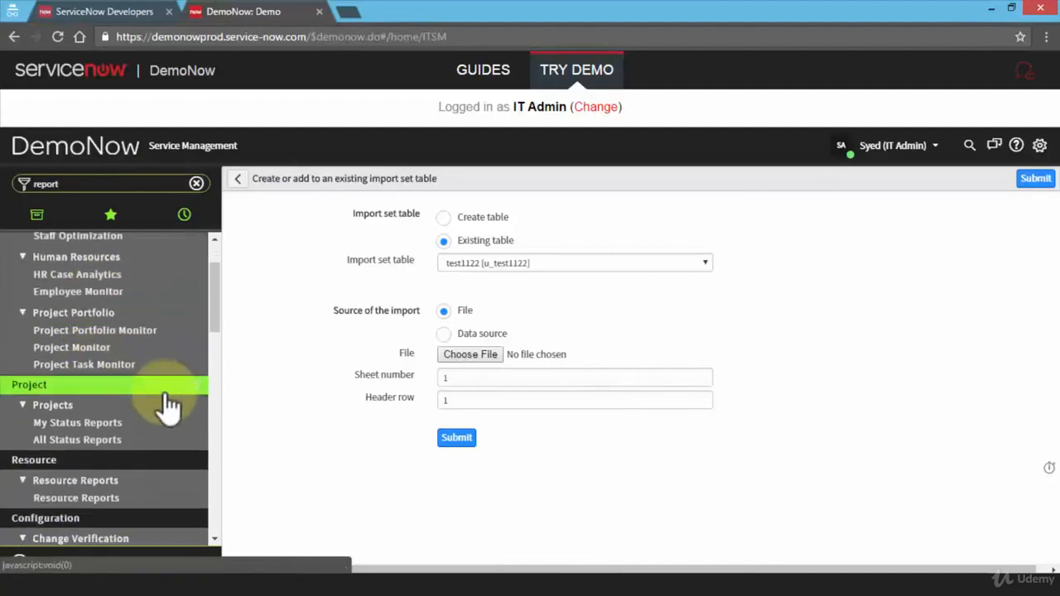
scroll(124, 397, down, 4)
scroll(137, 404, down, 3)
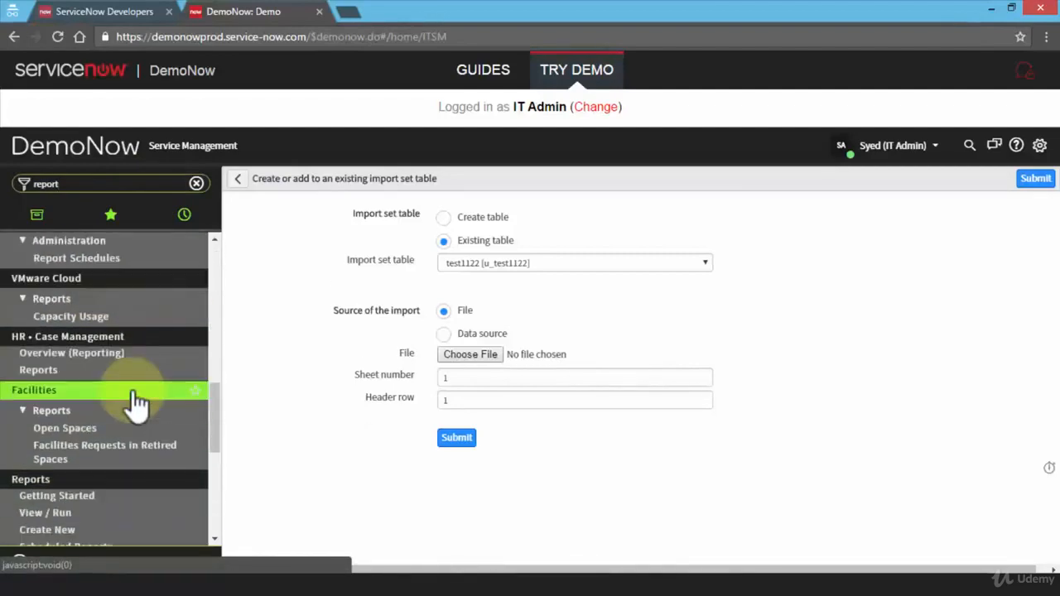
scroll(137, 404, down, 2)
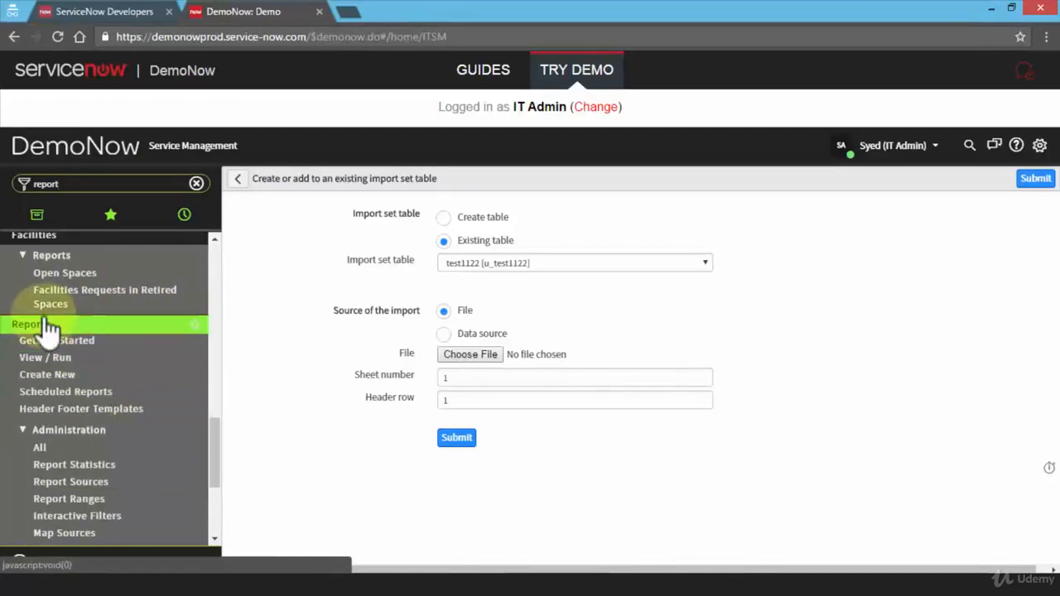
scroll(128, 286, down, 1)
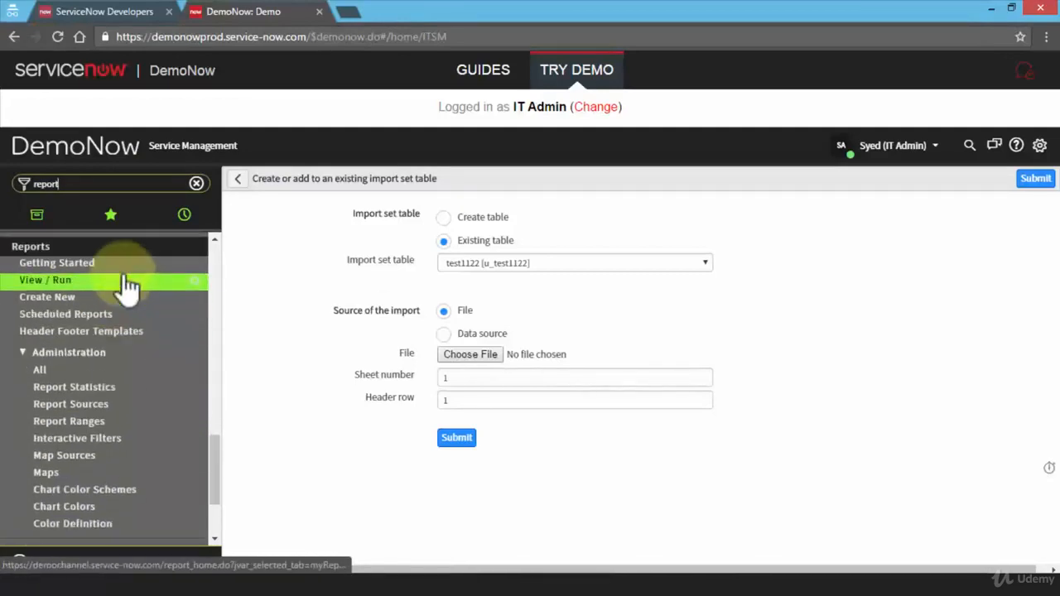
click(68, 304)
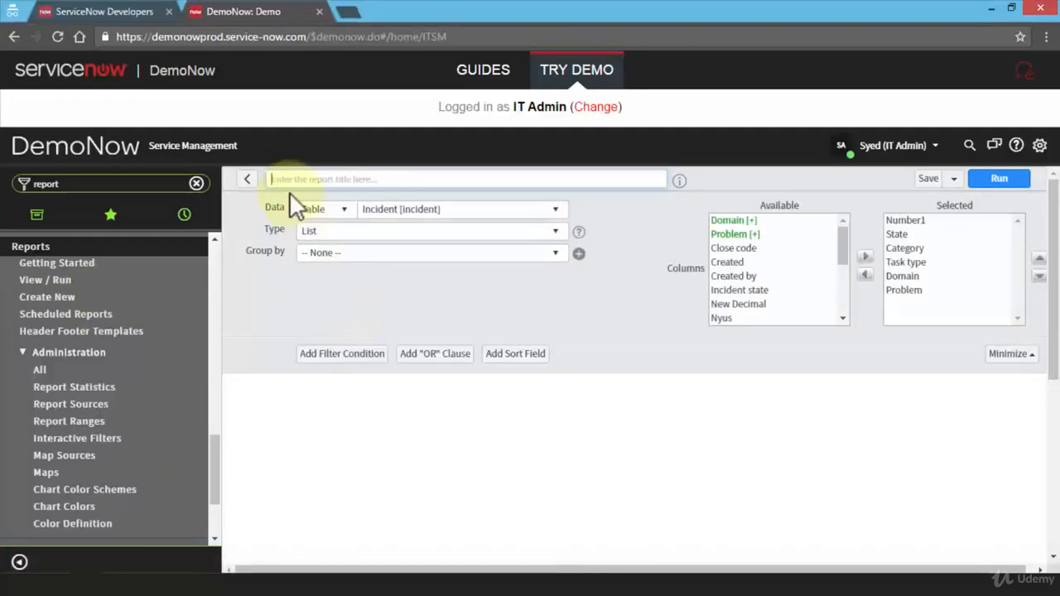
Title the new report A_MyReport
text(A)
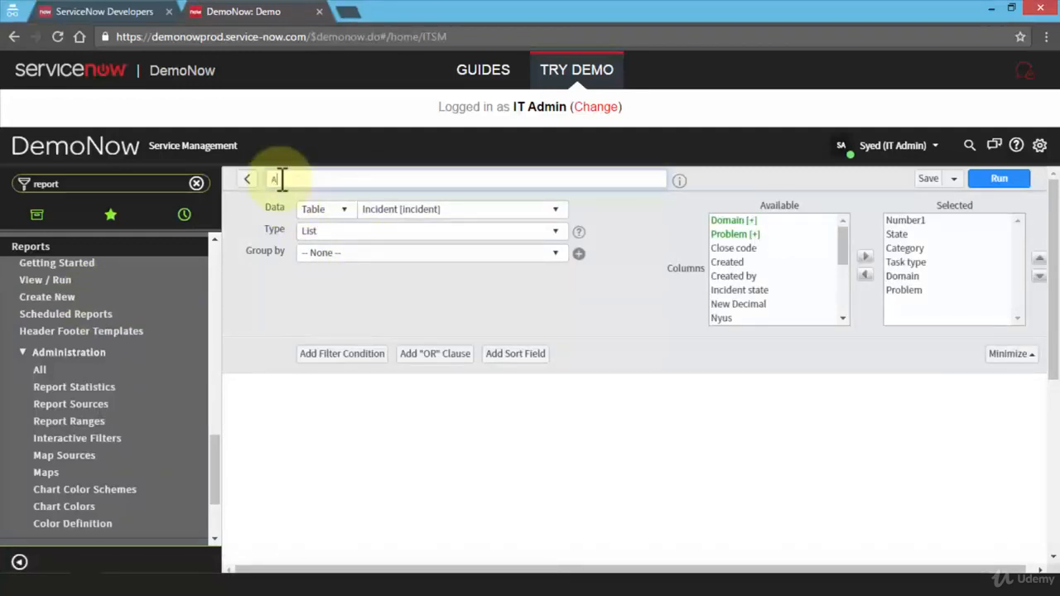
text( MyReport)
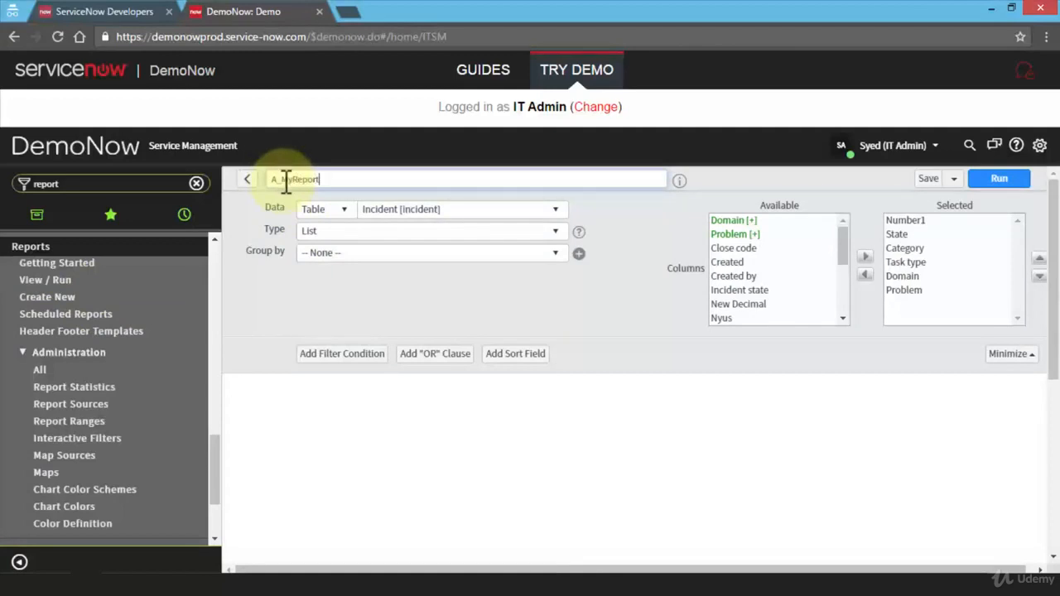
drag(338, 179, 247, 186)
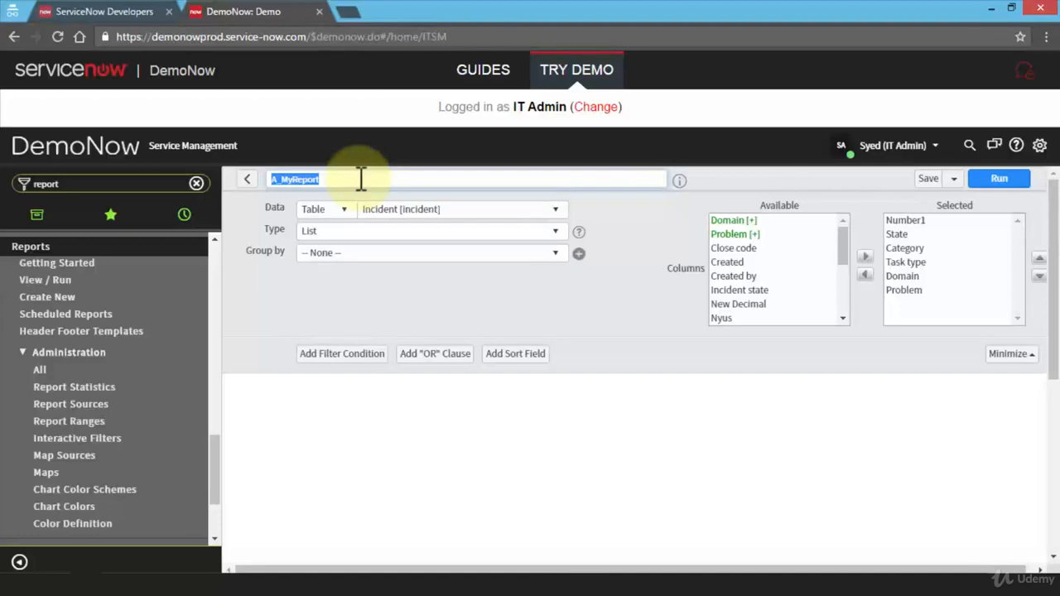
click(353, 179)
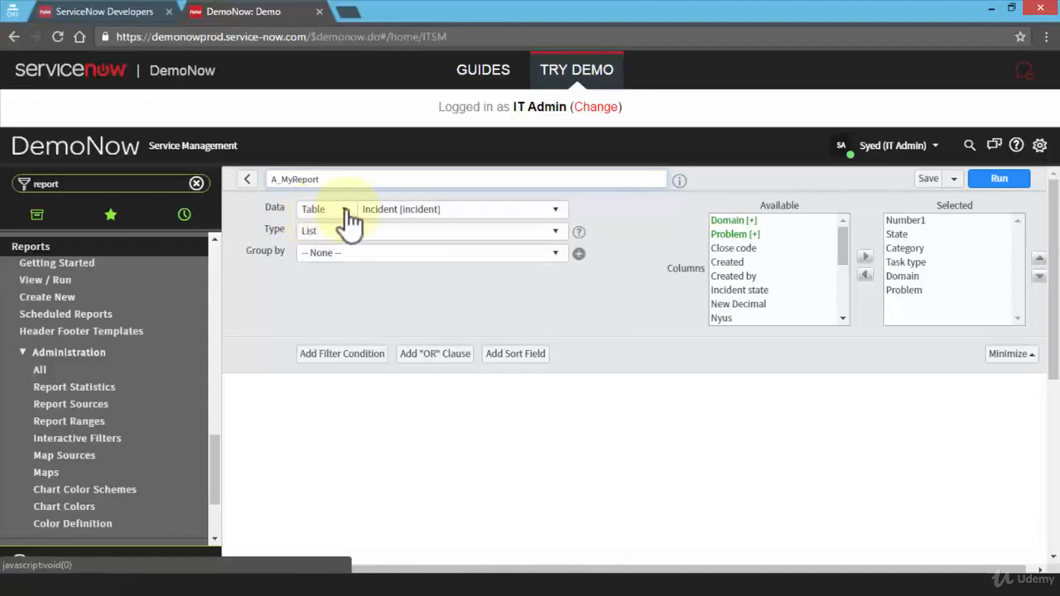
Review the data kinds and the tables offered for the report, leaving the Incident table selected
click(346, 210)
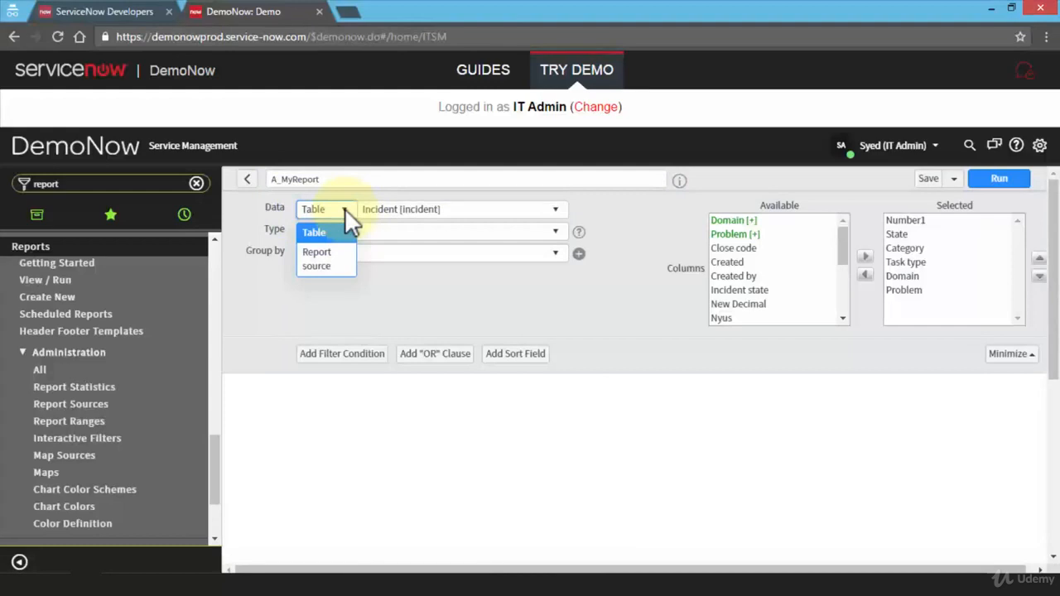
click(344, 208)
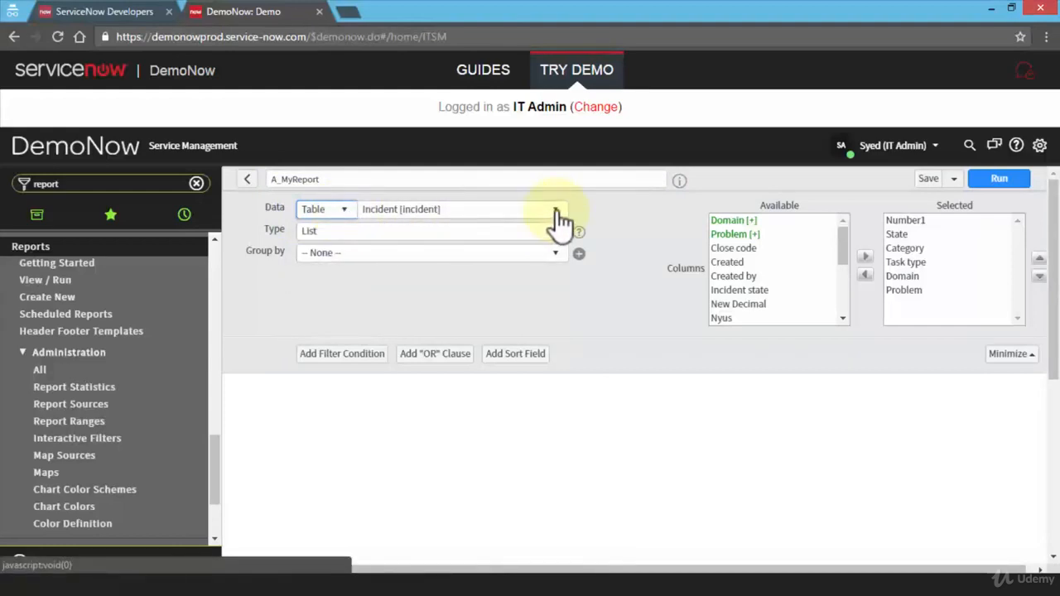
click(509, 210)
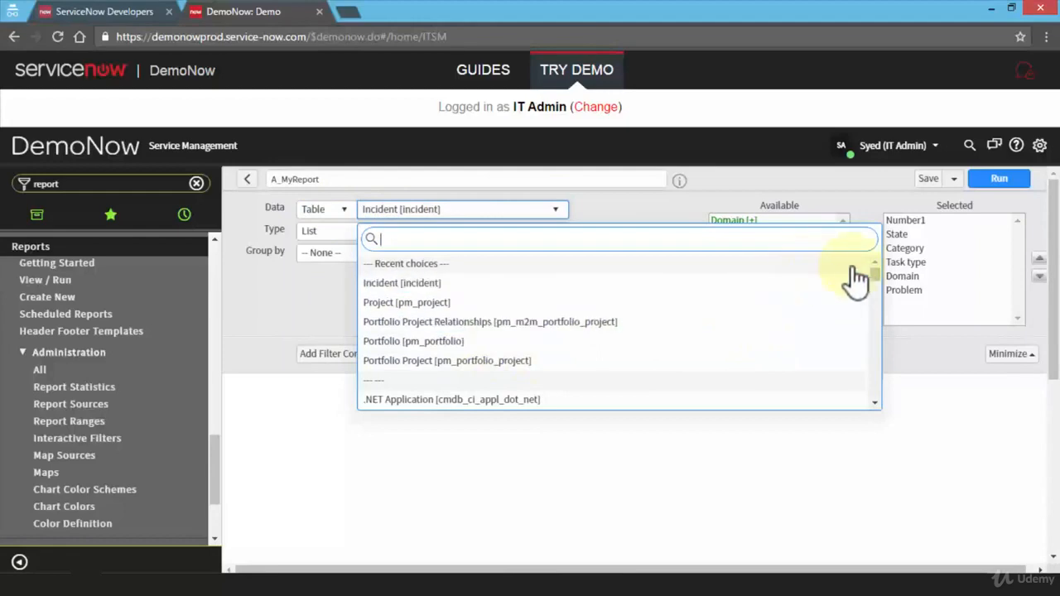
drag(878, 274, 878, 286)
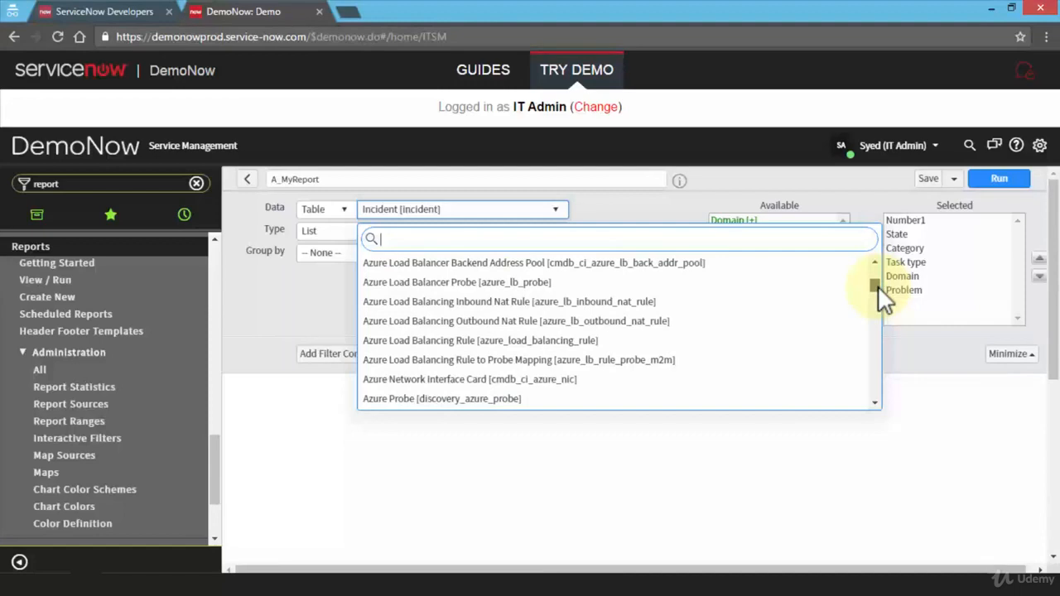
drag(878, 285, 877, 290)
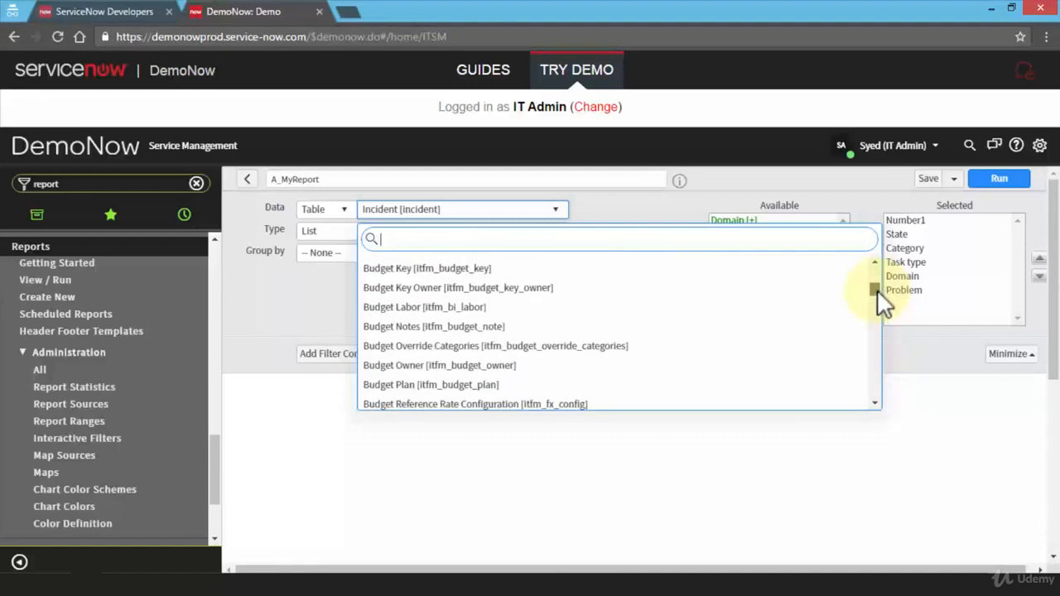
click(630, 206)
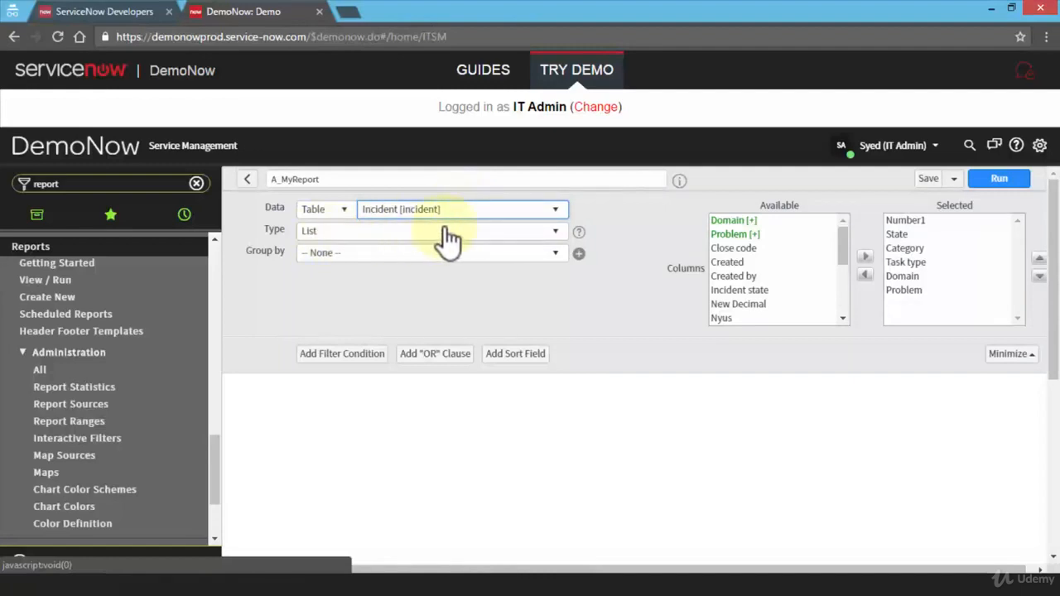
Examine the report types on offer, leaving the type set to List
click(522, 236)
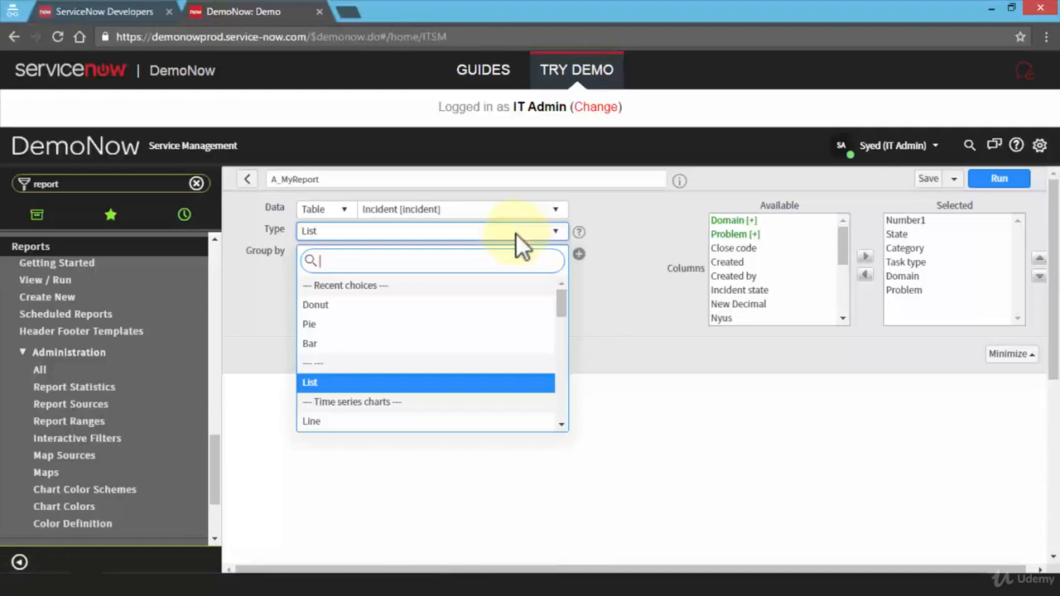
drag(564, 300, 567, 350)
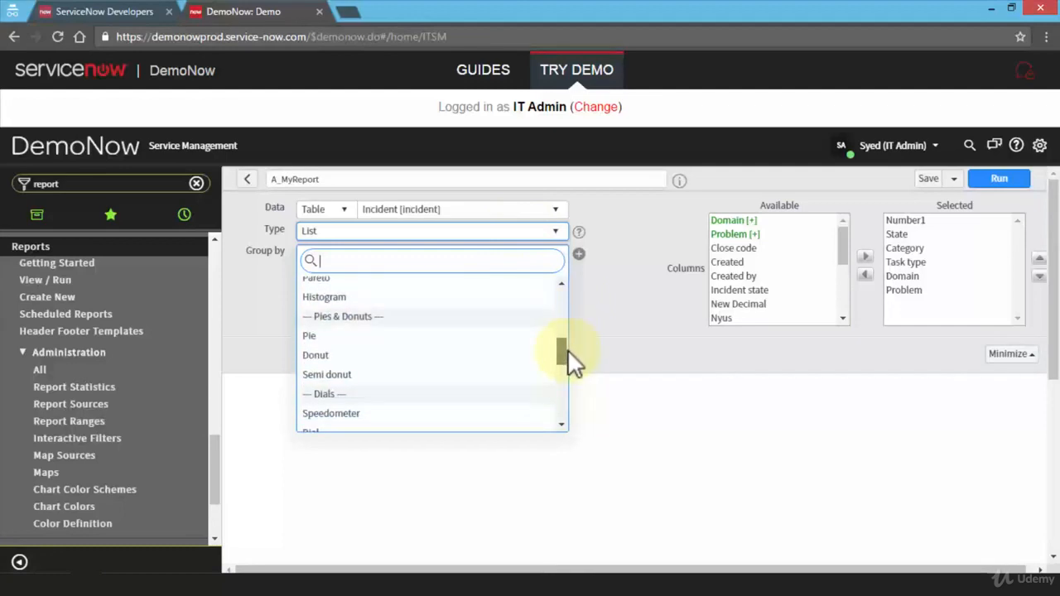
click(257, 303)
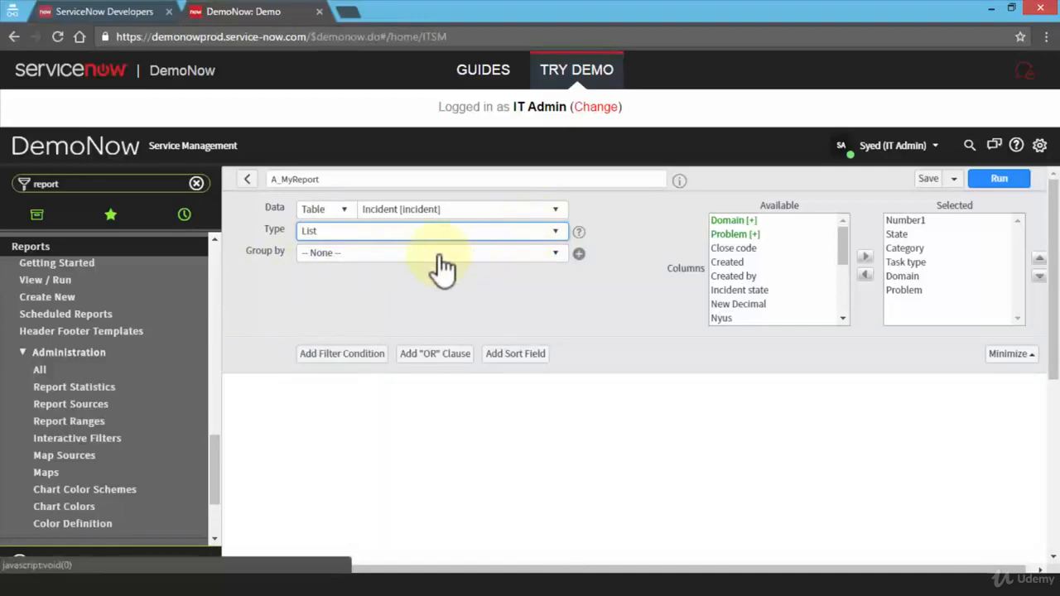
Group the report by Incident state, look through the available columns, and run the report
click(502, 257)
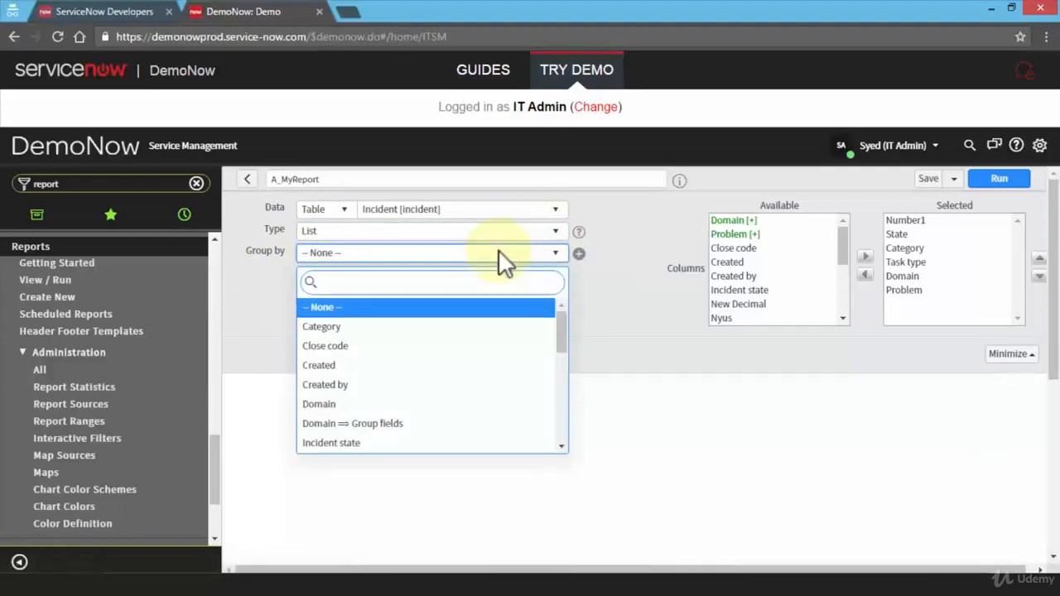
click(419, 447)
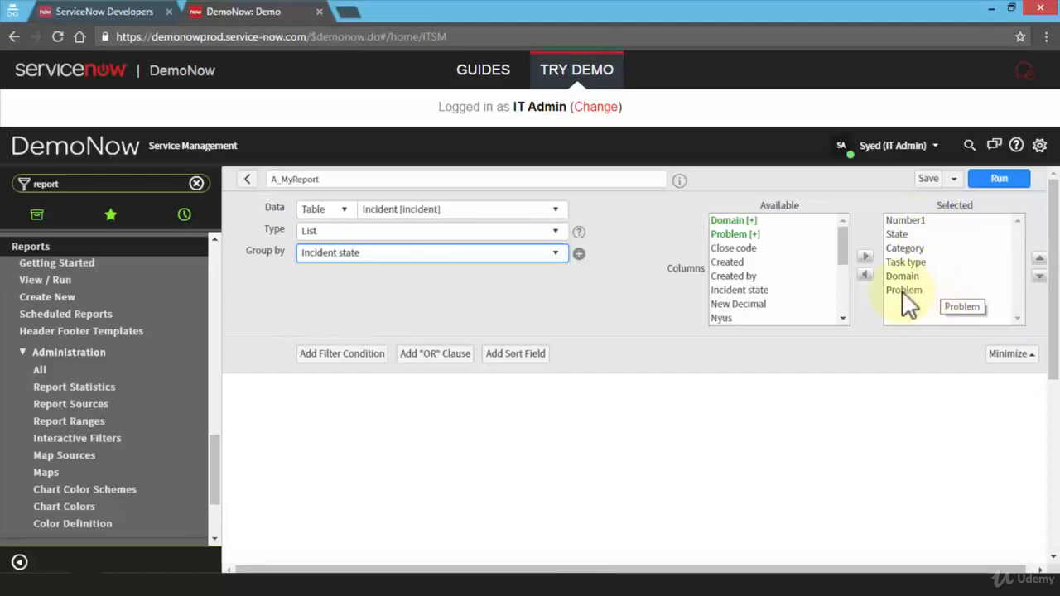
drag(845, 256, 847, 313)
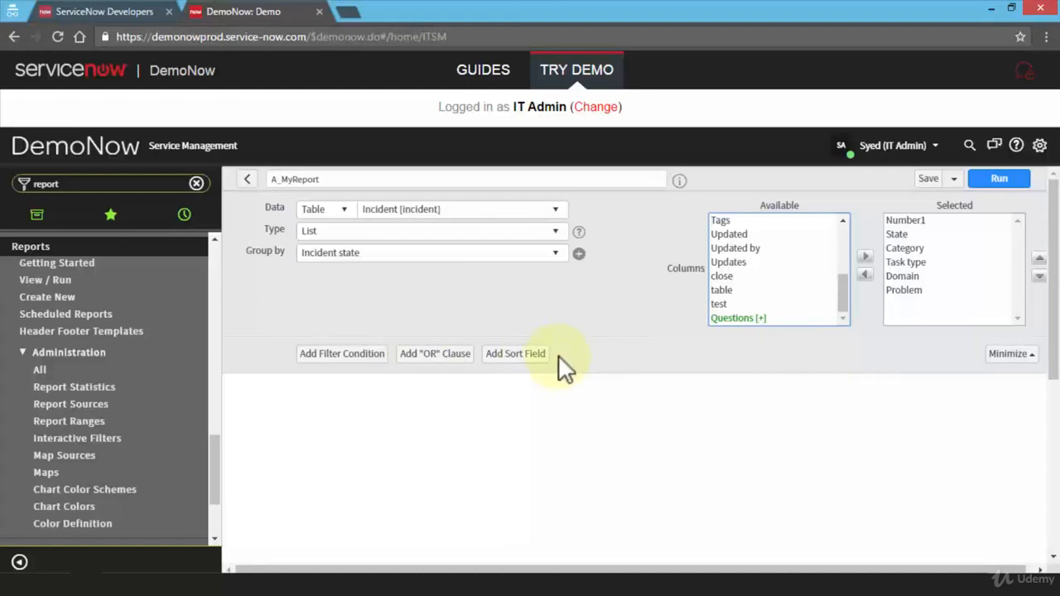
click(1005, 182)
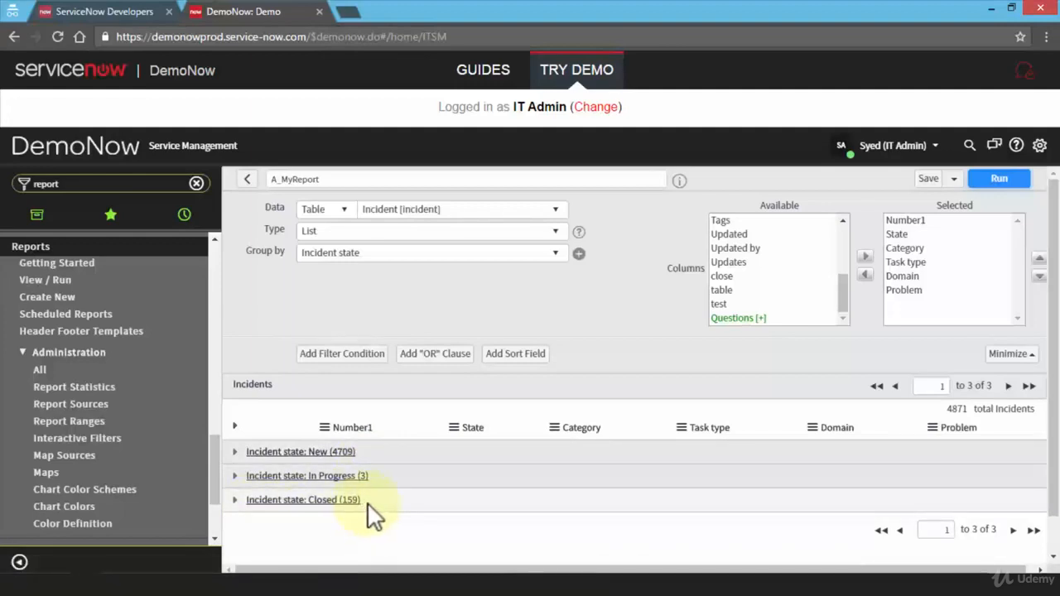
Open the Closed incidents group from the report results and examine the list's view, filter and grouping options
click(304, 504)
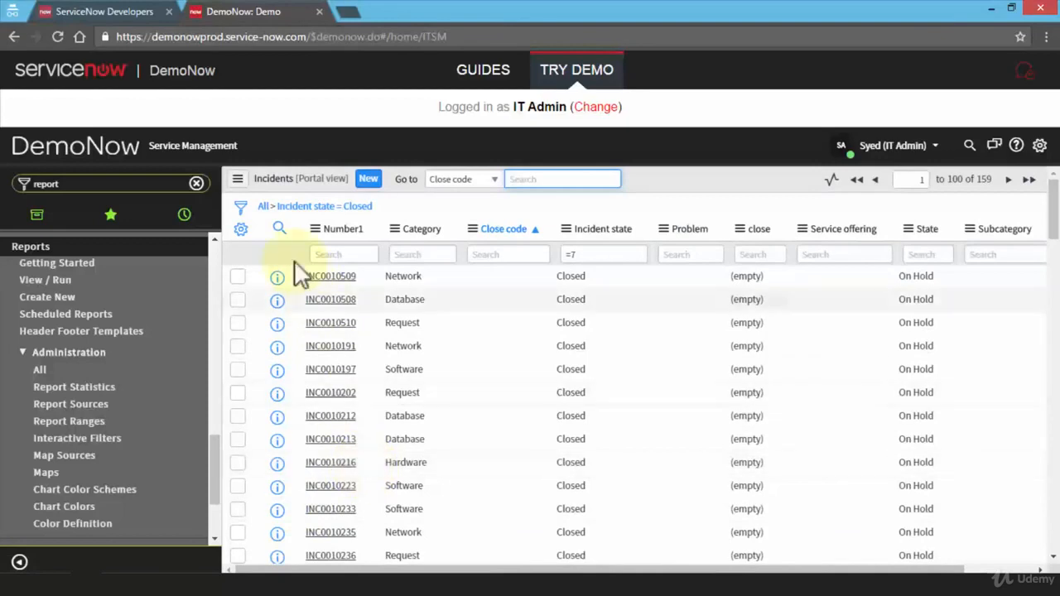
click(239, 182)
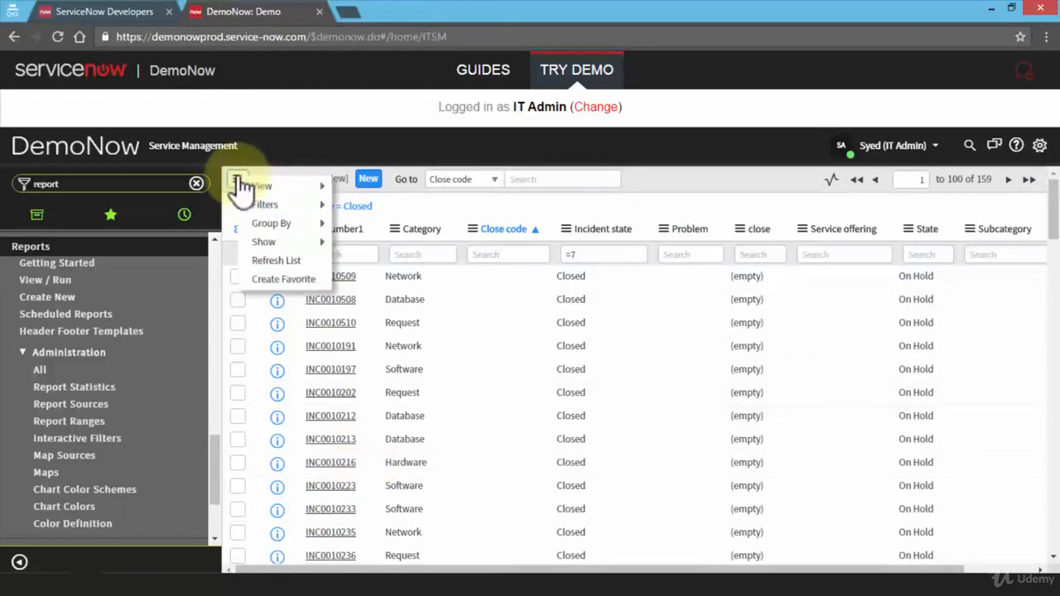
mouse_move(271, 191)
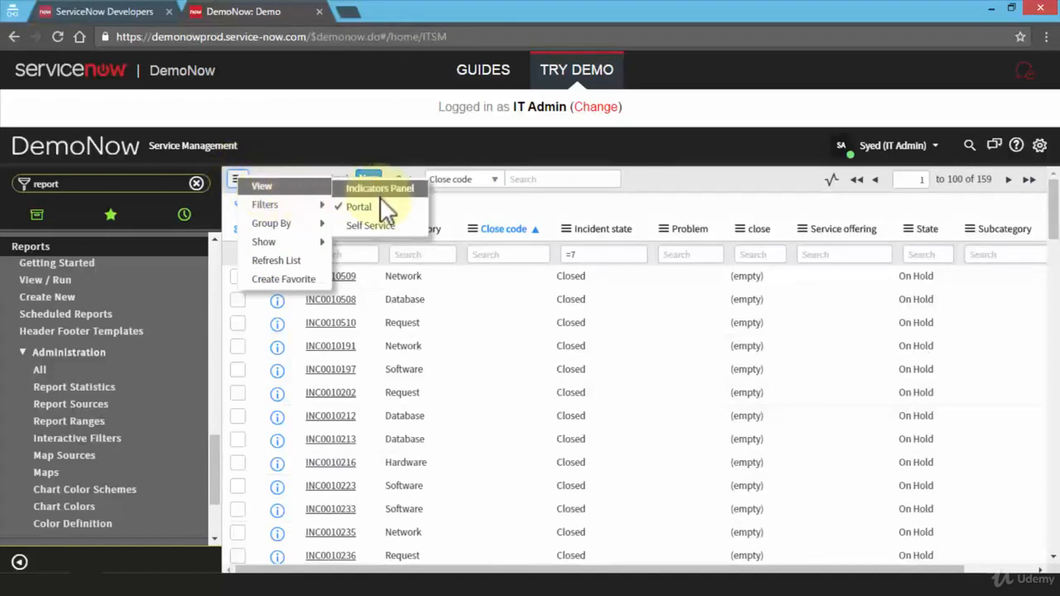
mouse_move(290, 205)
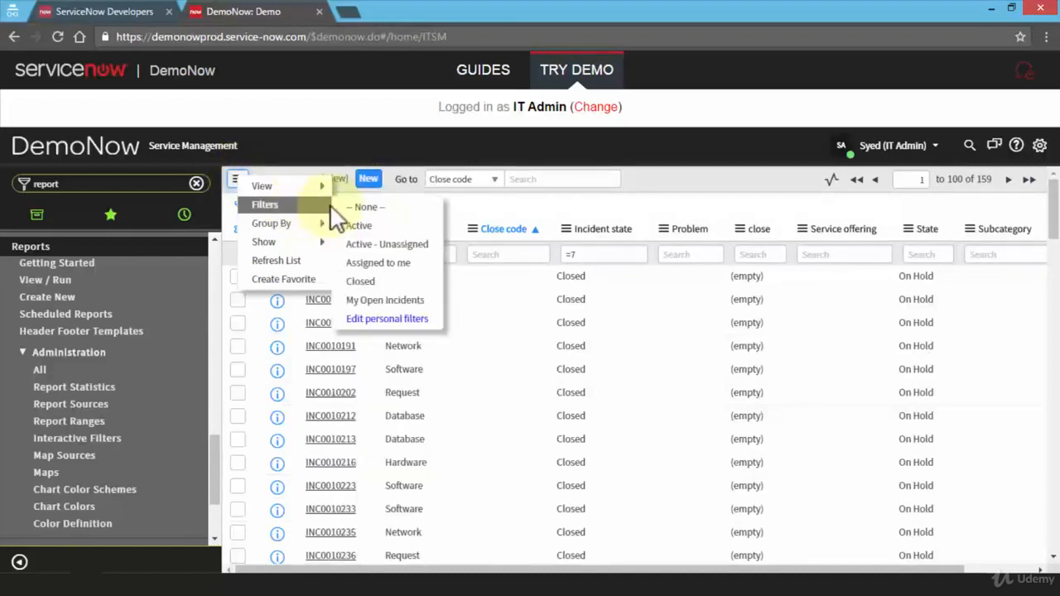
mouse_move(312, 222)
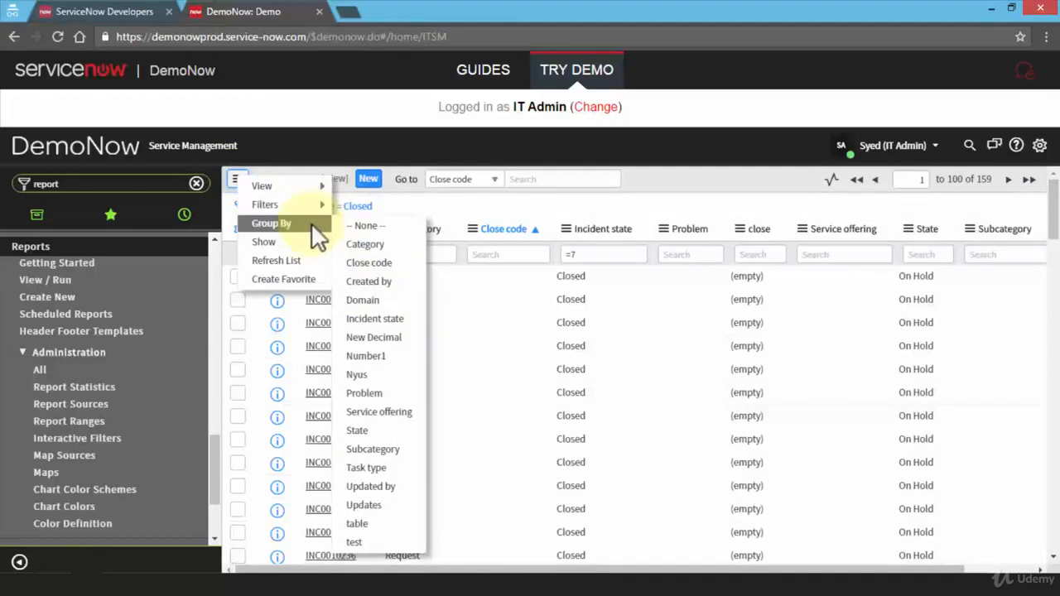
mouse_move(314, 245)
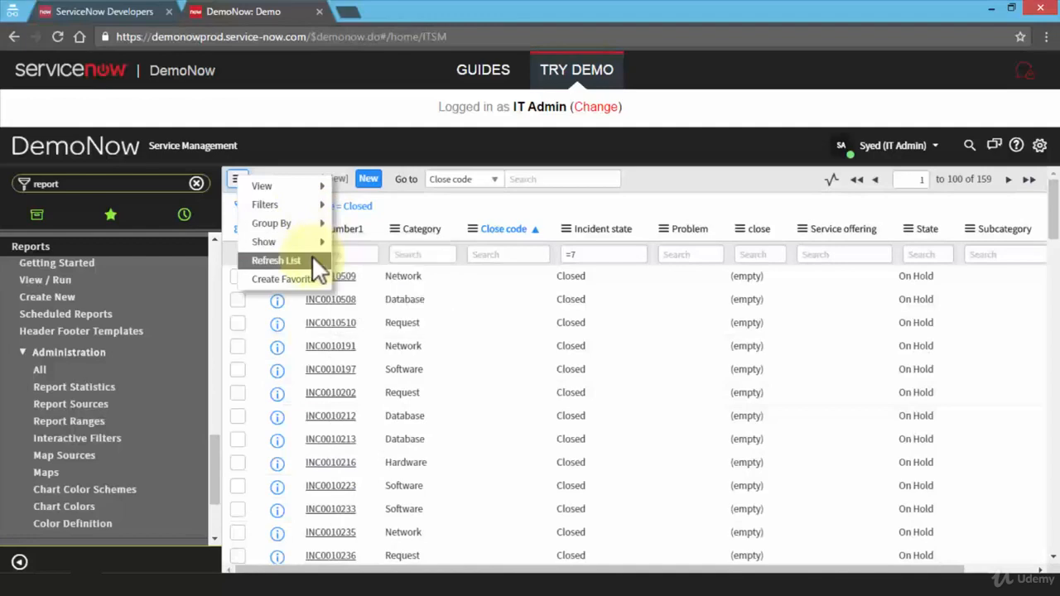
click(478, 209)
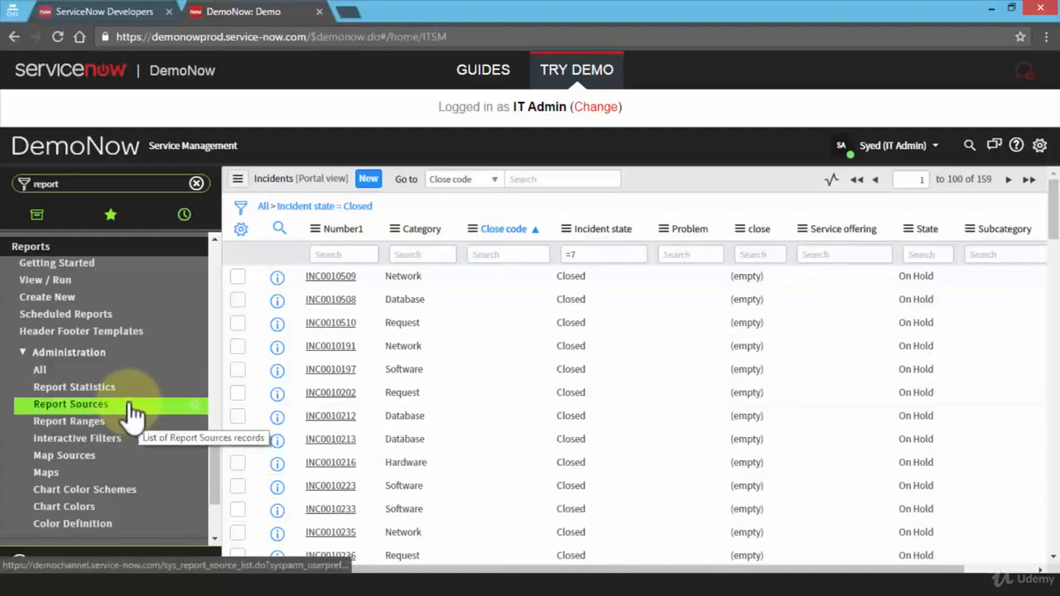
Open the View / Run page for reports
click(59, 282)
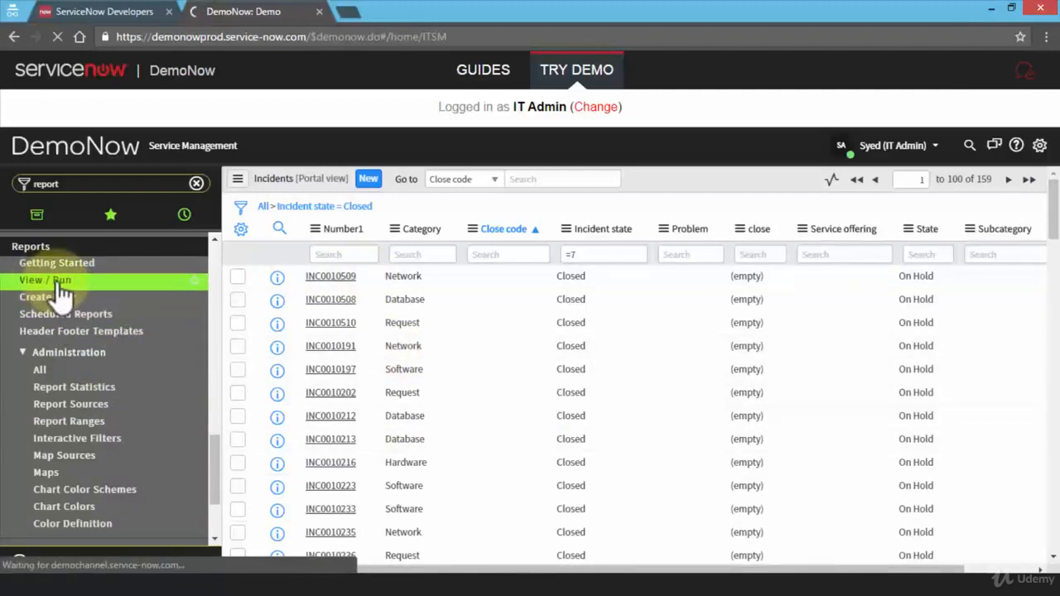